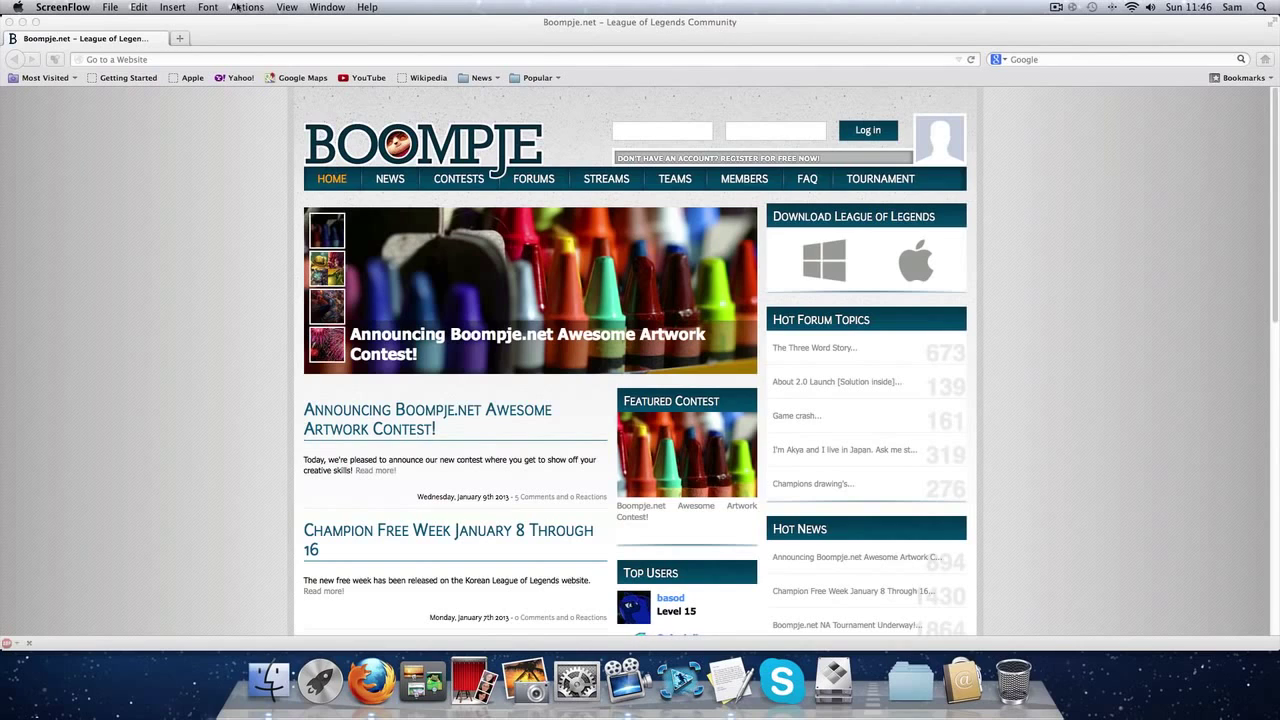
Bring the Firefox window showing the Boompje.net home page in front of ScreenFlow
left_click(267, 25)
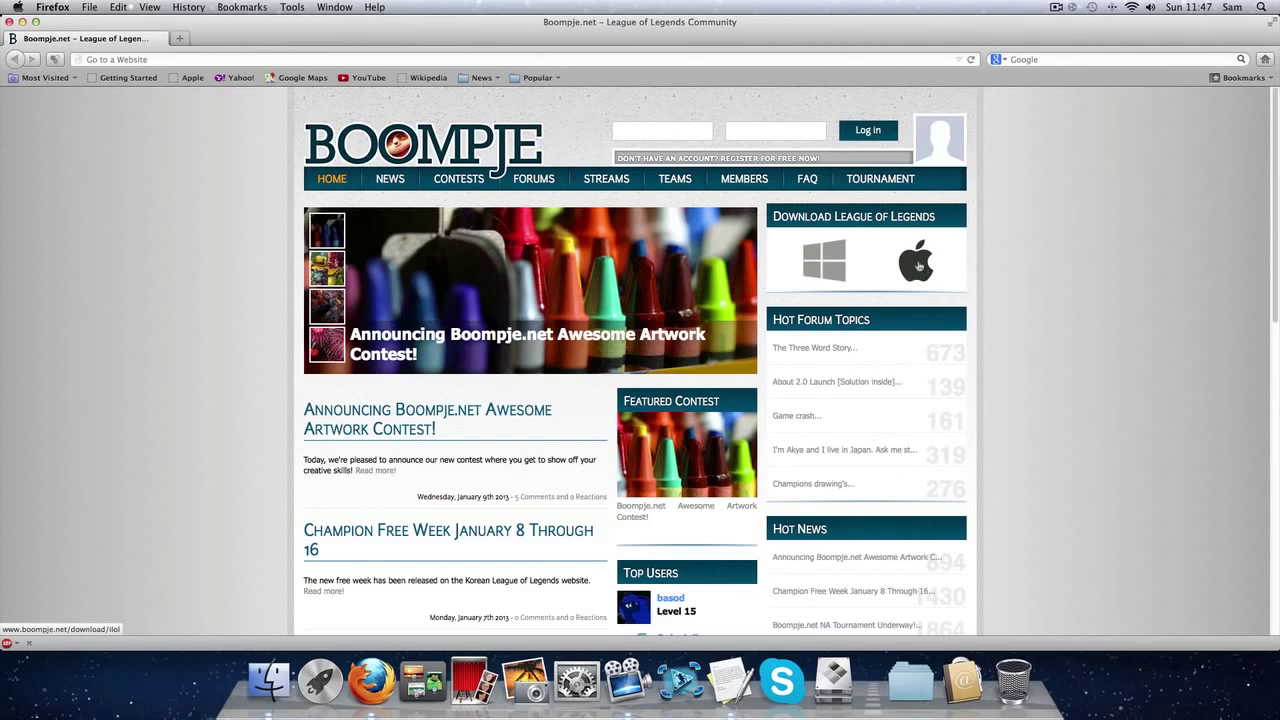
Open the Mac Download iLoL page and review its OS X, memory and graphics requirements
left_click(918, 265)
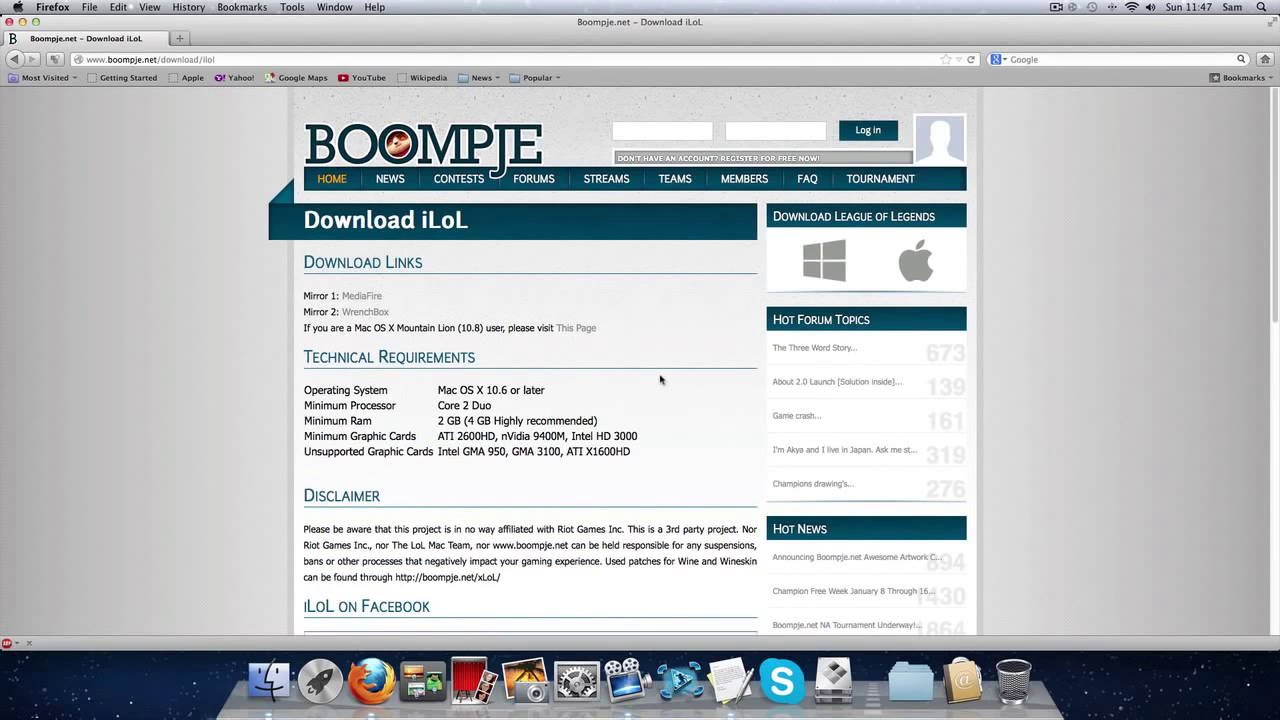
scroll(660, 380, "down", 2)
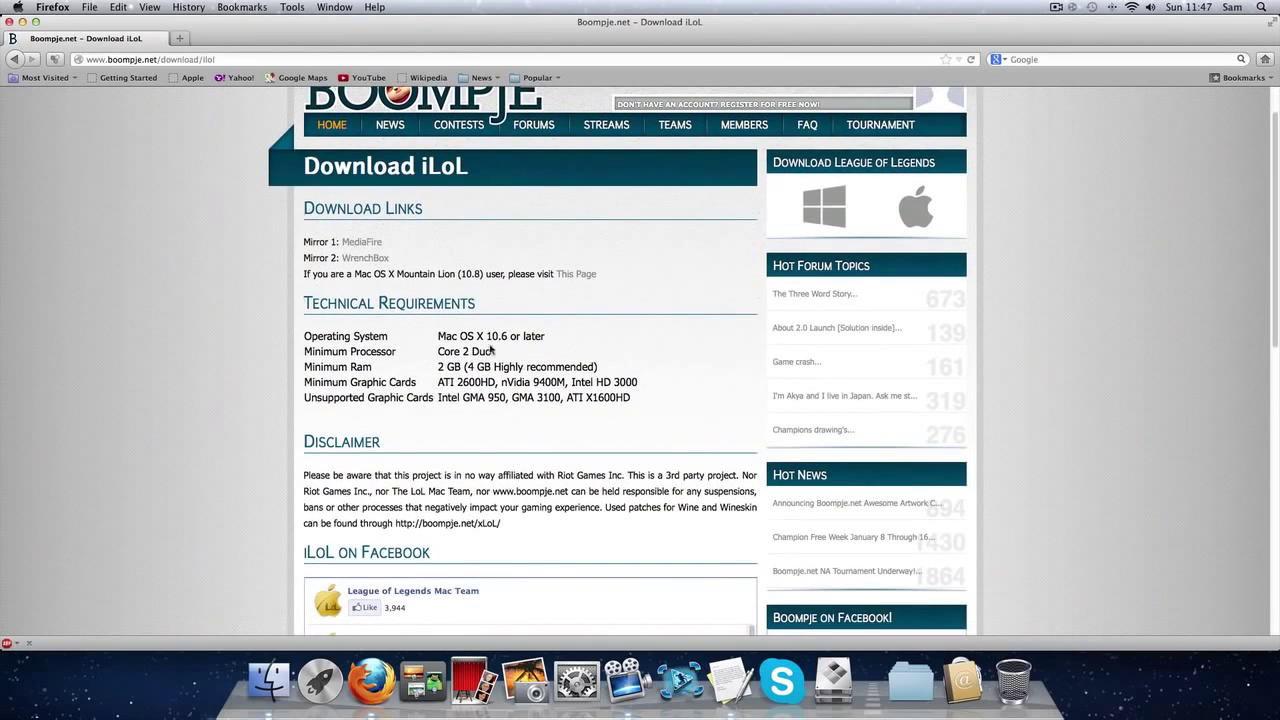
mouse_move(488, 337)
left_mouse_down()
mouse_move(540, 352)
mouse_move(558, 342)
mouse_move(453, 335)
mouse_move(604, 372)
mouse_move(437, 367)
mouse_move(722, 424)
left_mouse_up()
left_click(438, 328)
left_click(606, 376)
left_click(438, 367)
left_click(722, 424)
Check this Mac's version, processor and memory in About This Mac, then close it
left_click(17, 7)
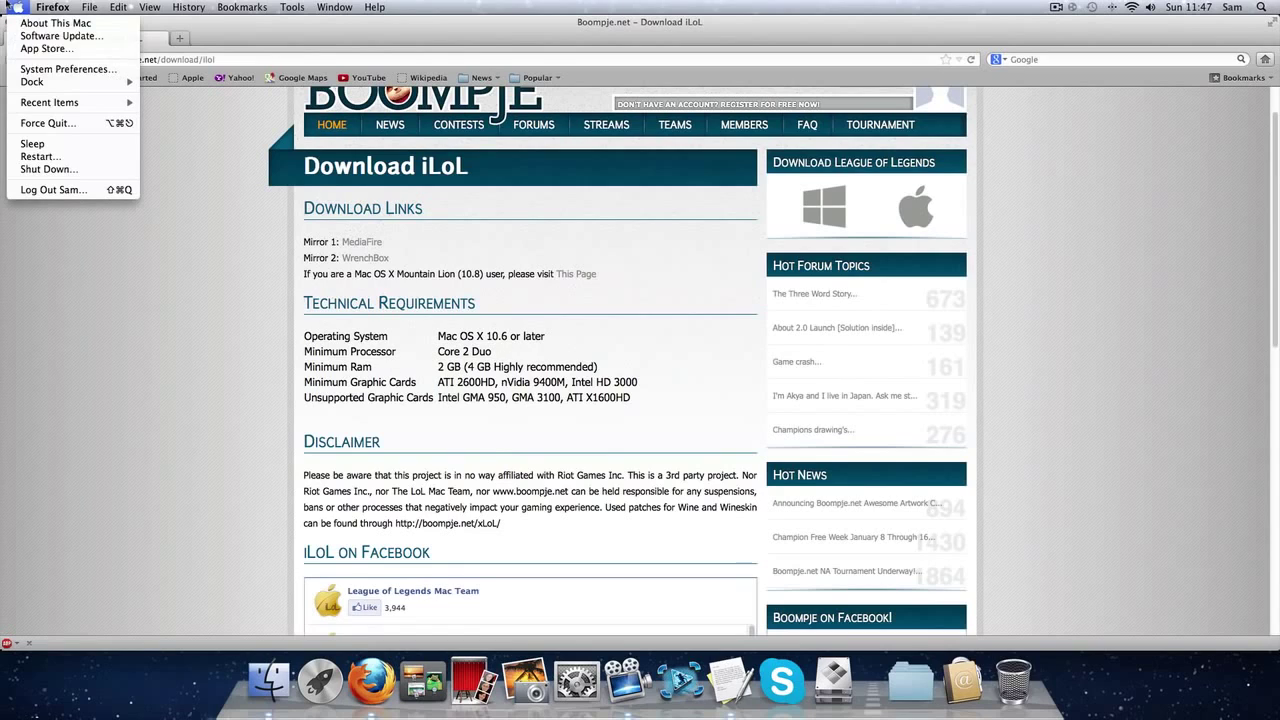
left_click(45, 24)
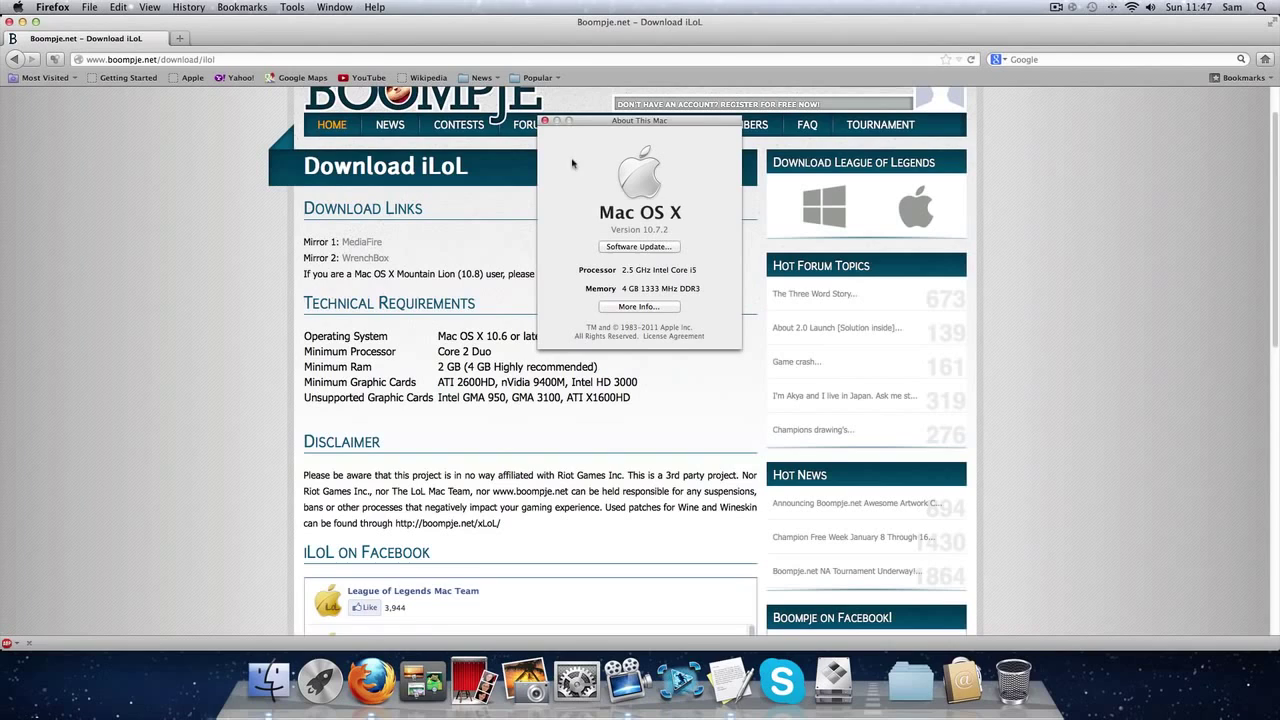
left_click(545, 120)
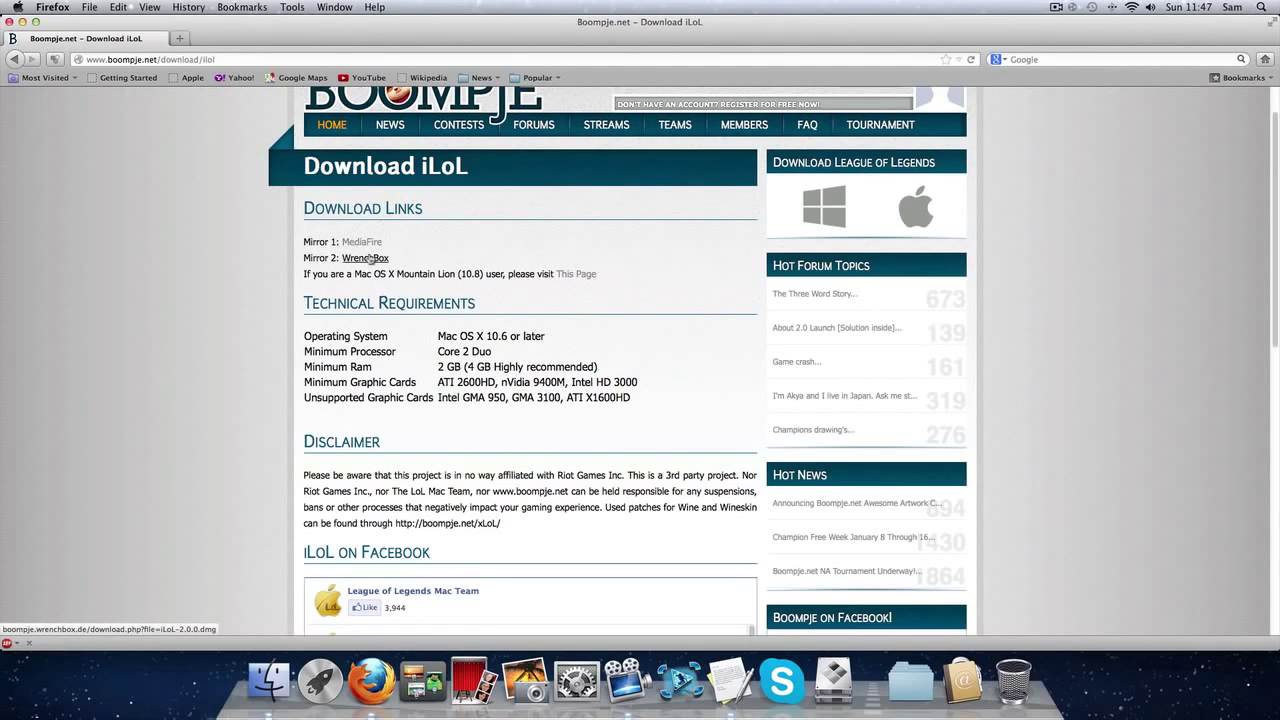
Start the MediaFire download of iLoL-2.0.0.dmg (66.51 MB), cancelling the open-file prompt
scroll(366, 262, "up", 2)
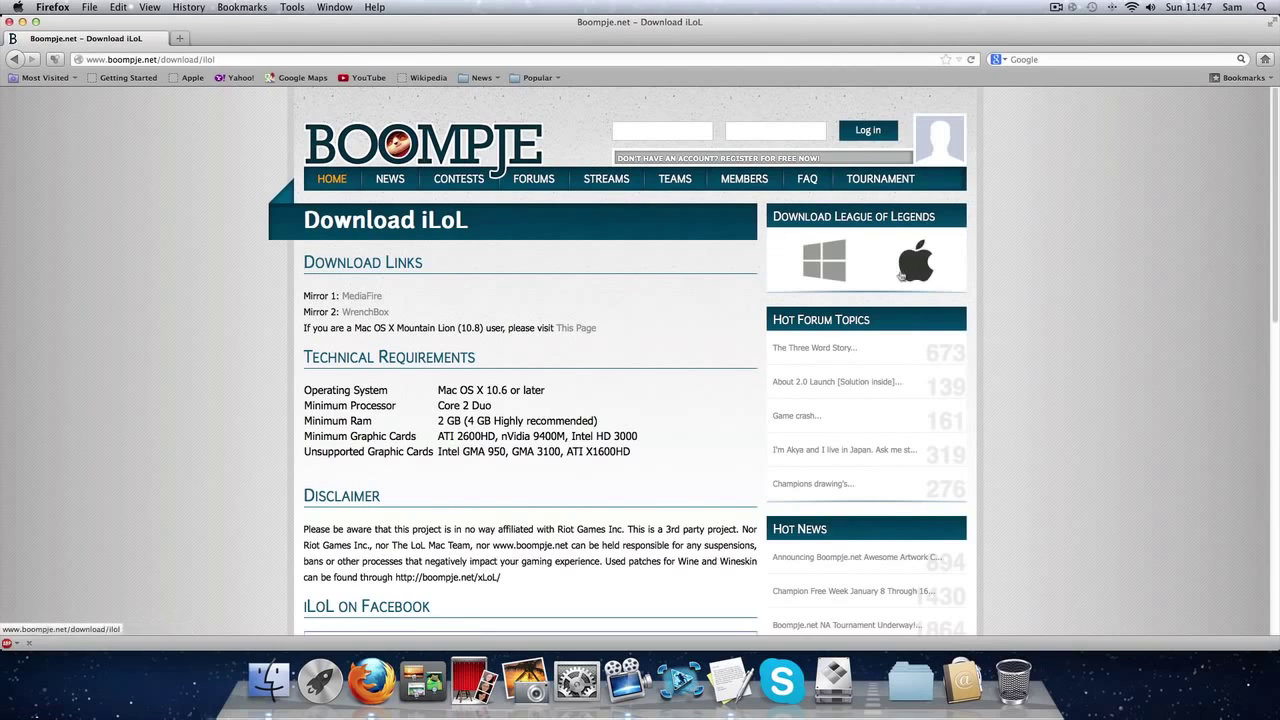
left_click(352, 300)
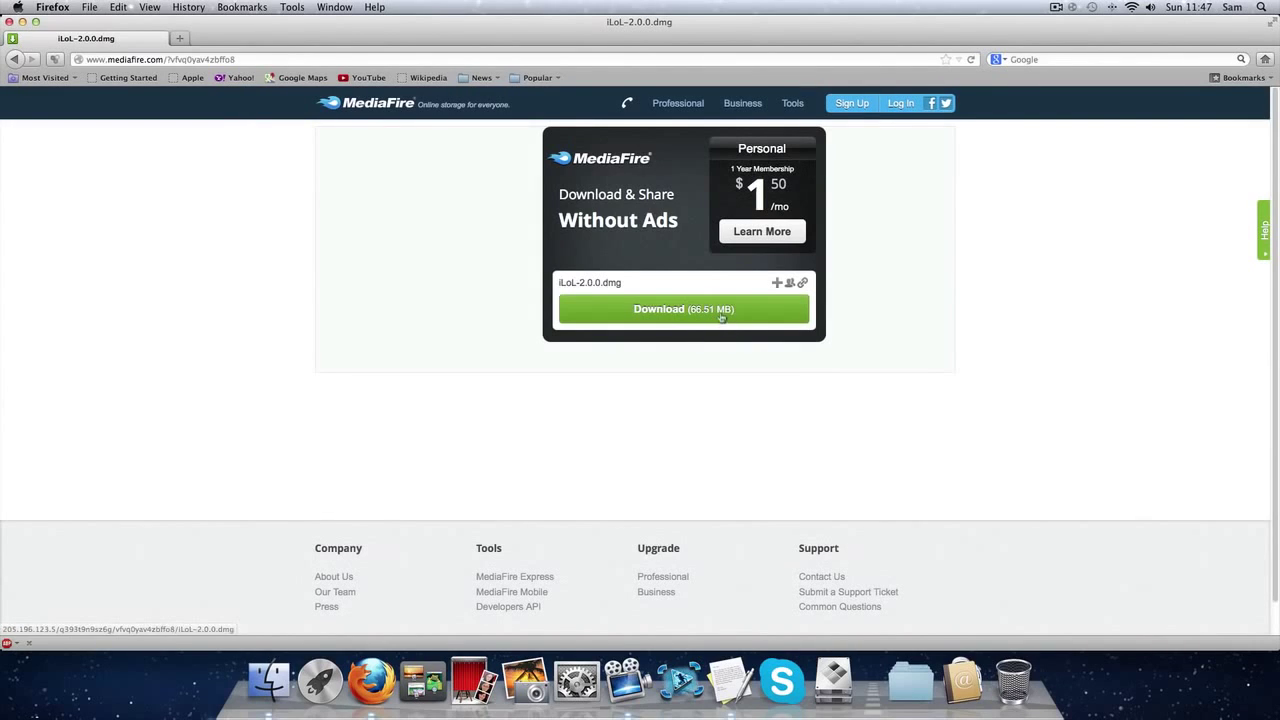
left_click(669, 316)
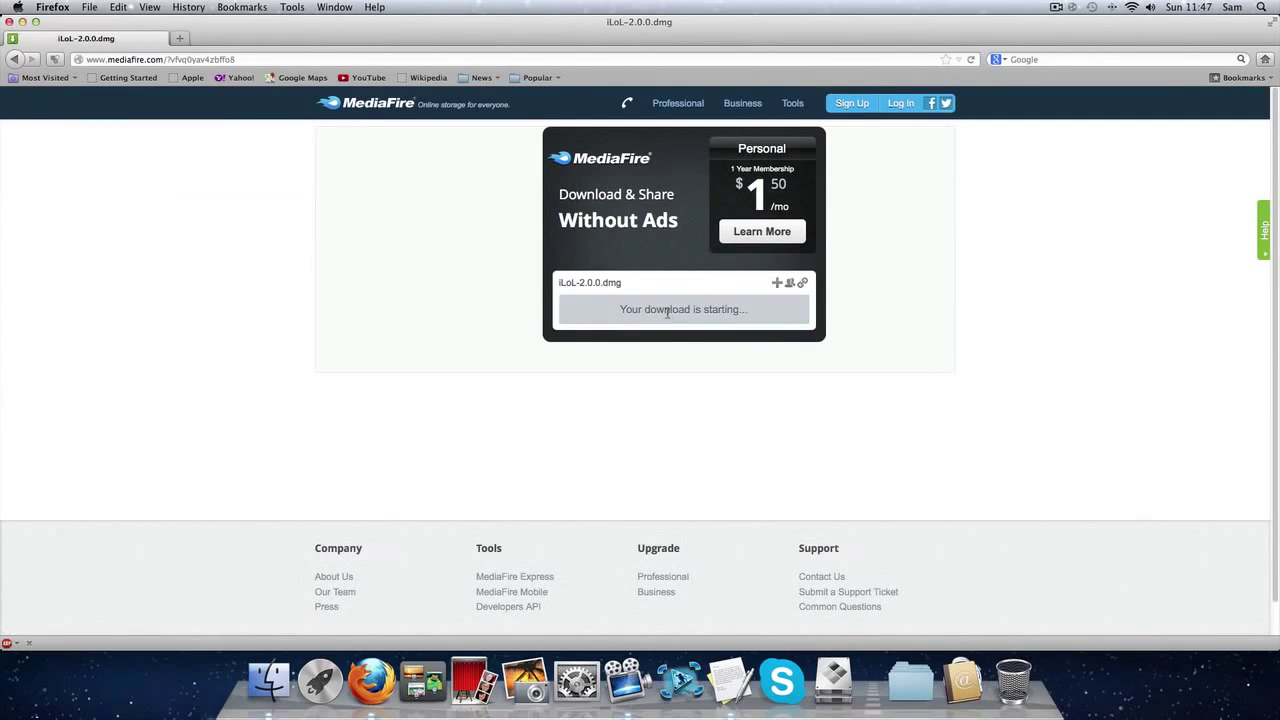
left_click(282, 414)
Close the Firefox window and bring up its Downloads list from the Dock
left_click(9, 22)
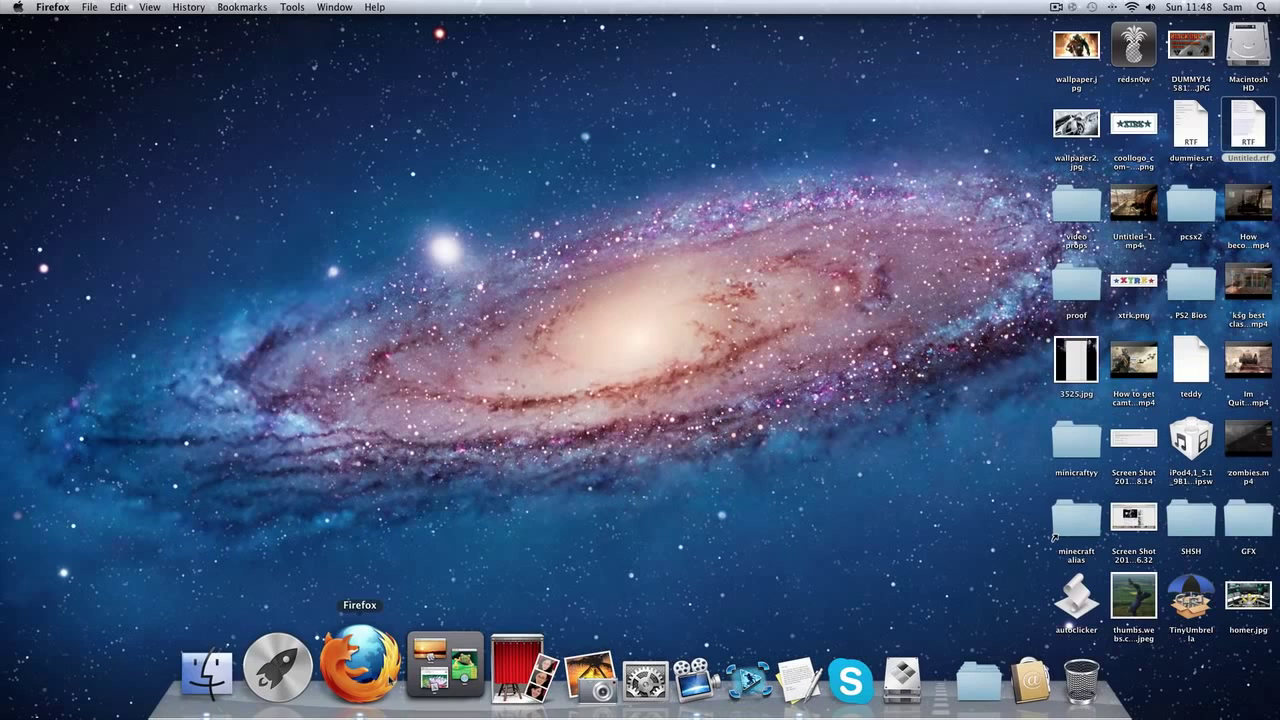
right_click(372, 665)
left_click(384, 512)
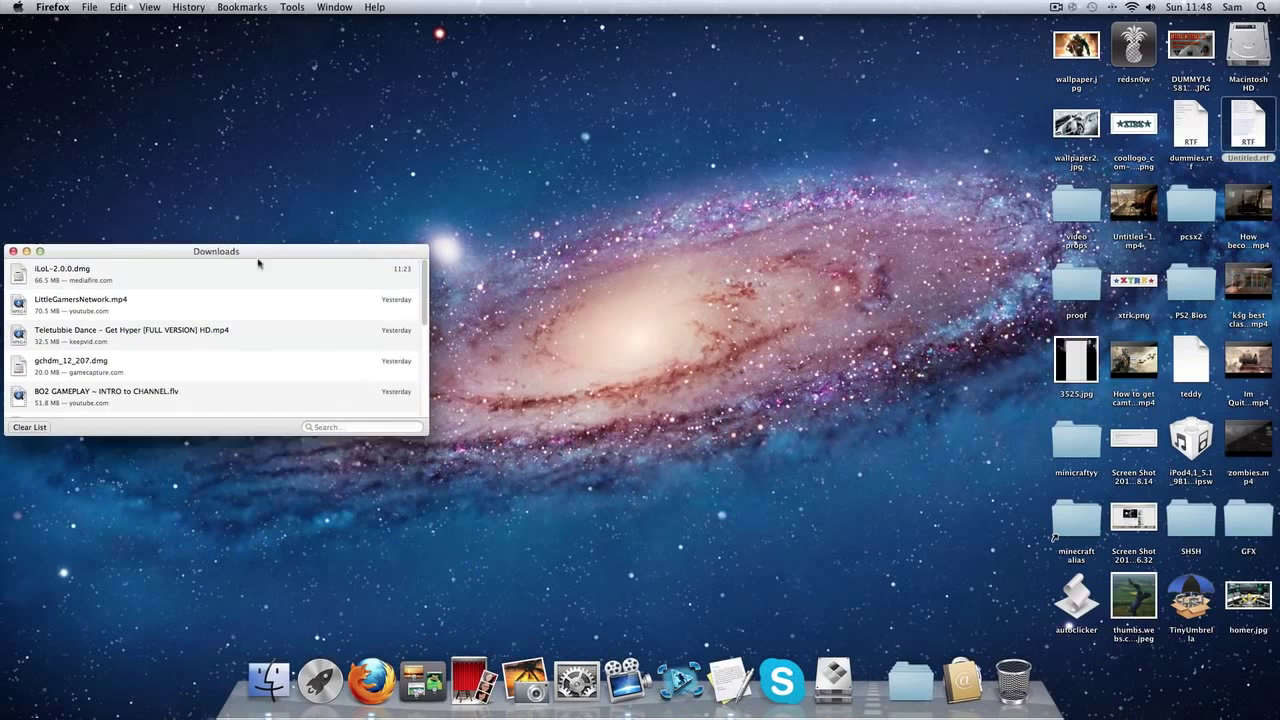
left_click_drag(113, 255, 346, 221)
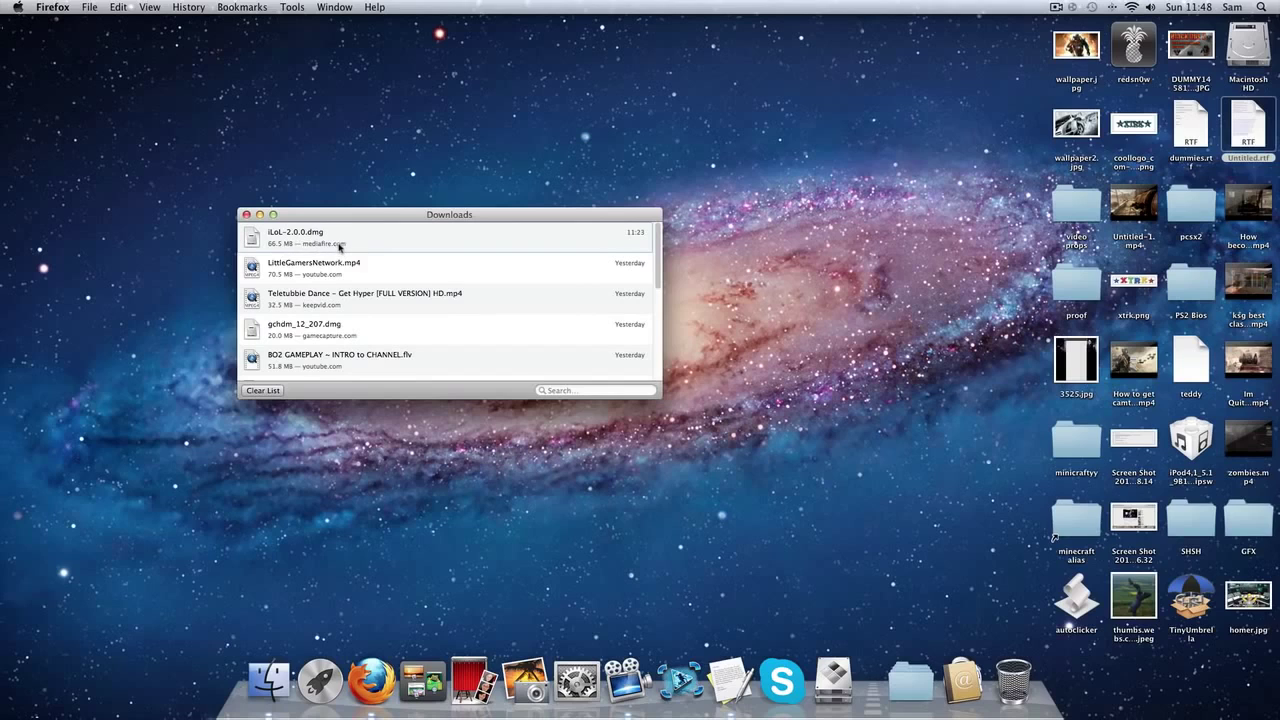
Mount iLoL-2.0.0.dmg by accepting its license, then close the Downloads list
double_click(340, 246)
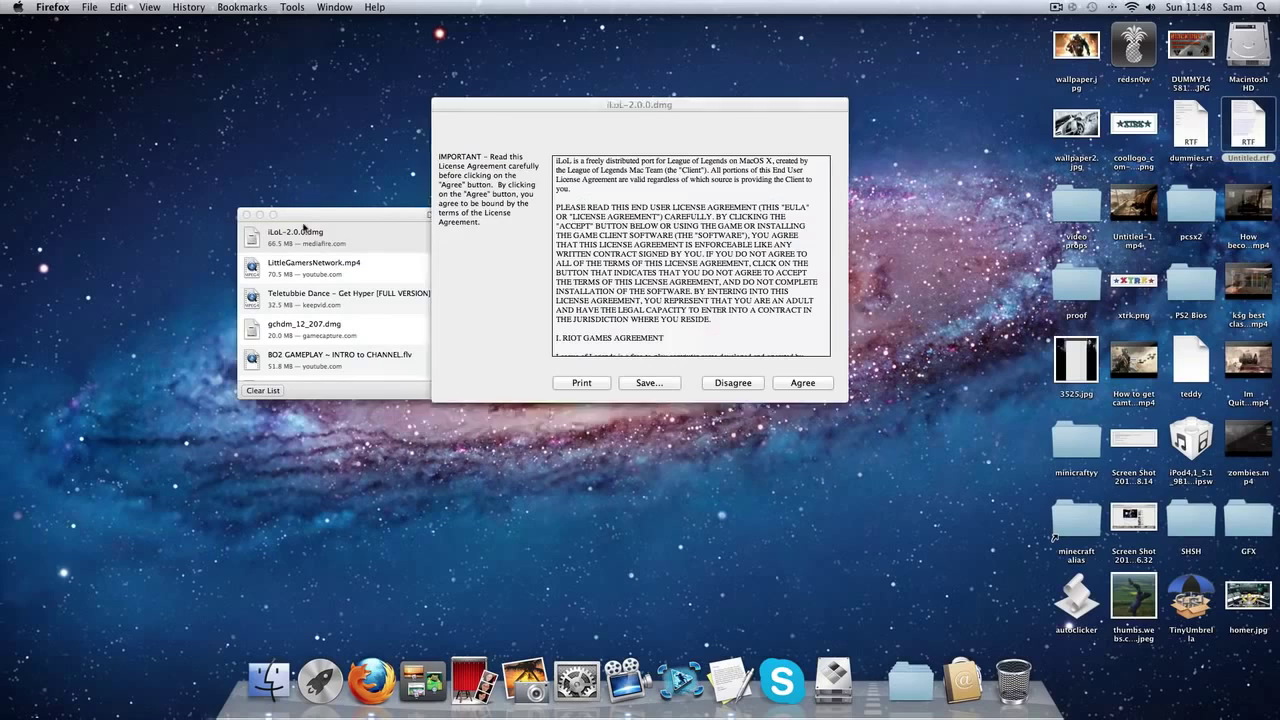
left_click_drag(373, 218, 141, 188)
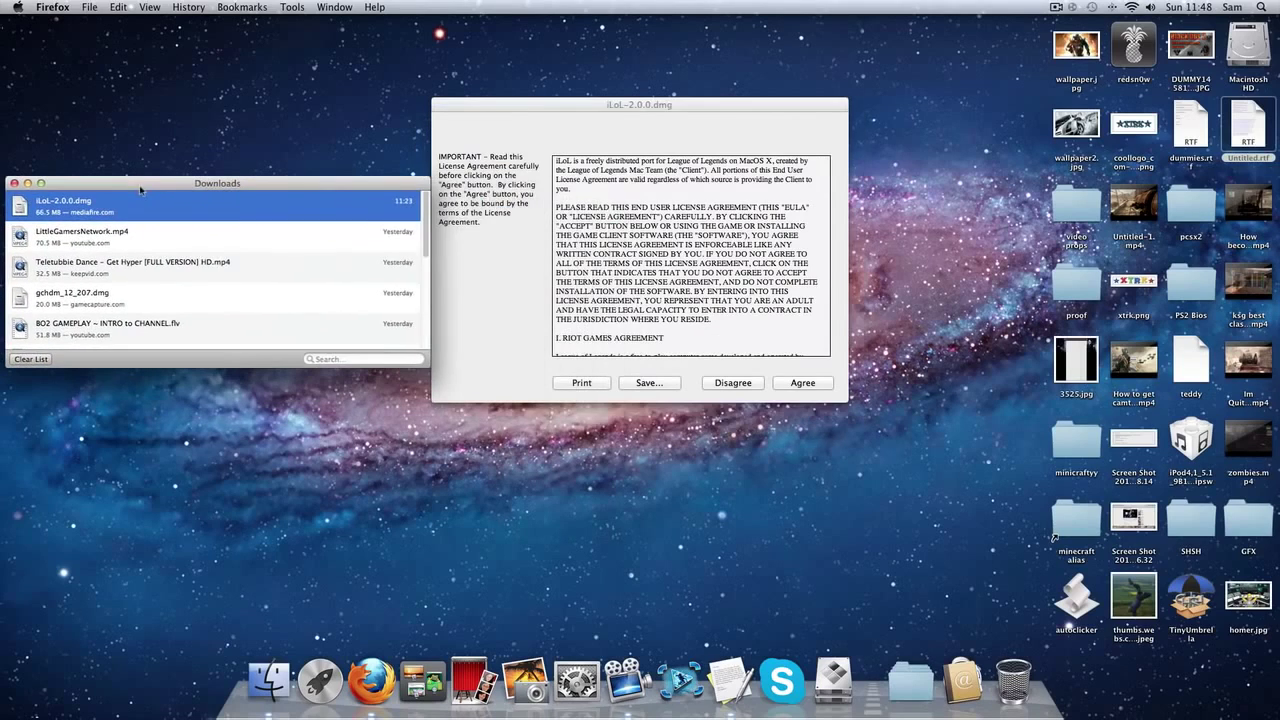
left_click(806, 384)
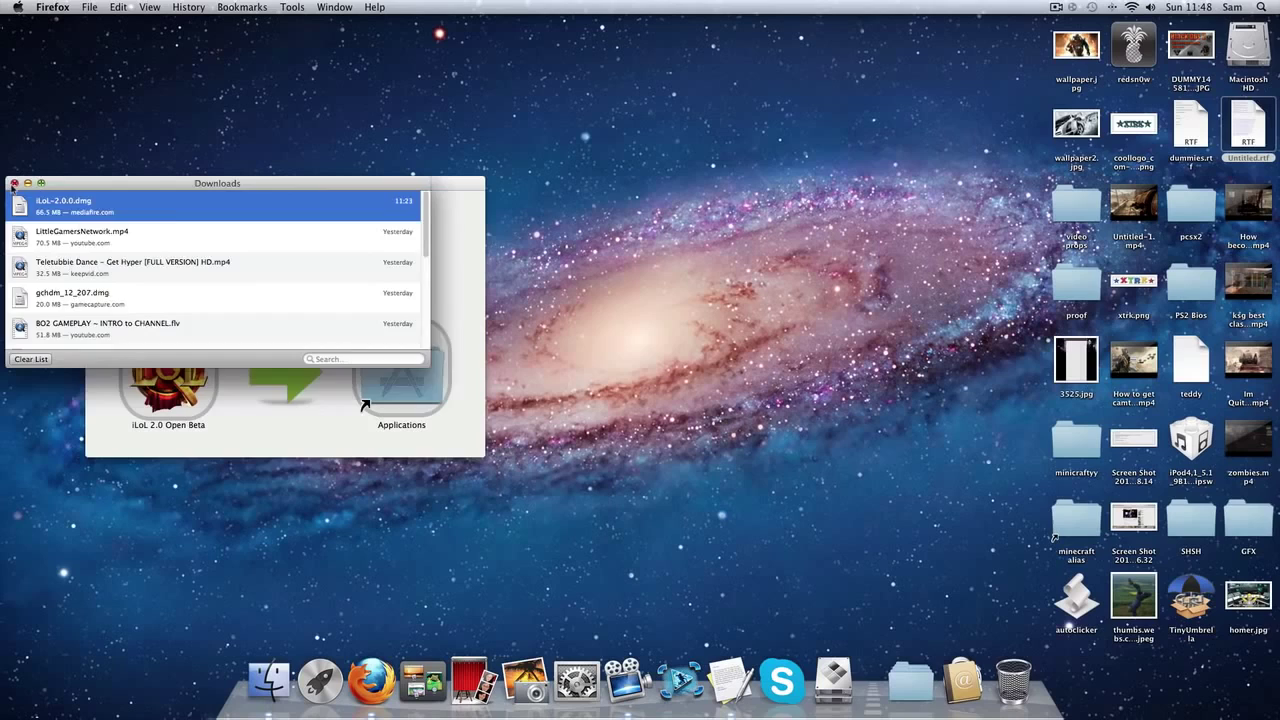
left_click(14, 183)
Drag iLoL 2.0 Open Beta (226.7 MB) onto the Applications folder to install it
left_click_drag(250, 178, 595, 130)
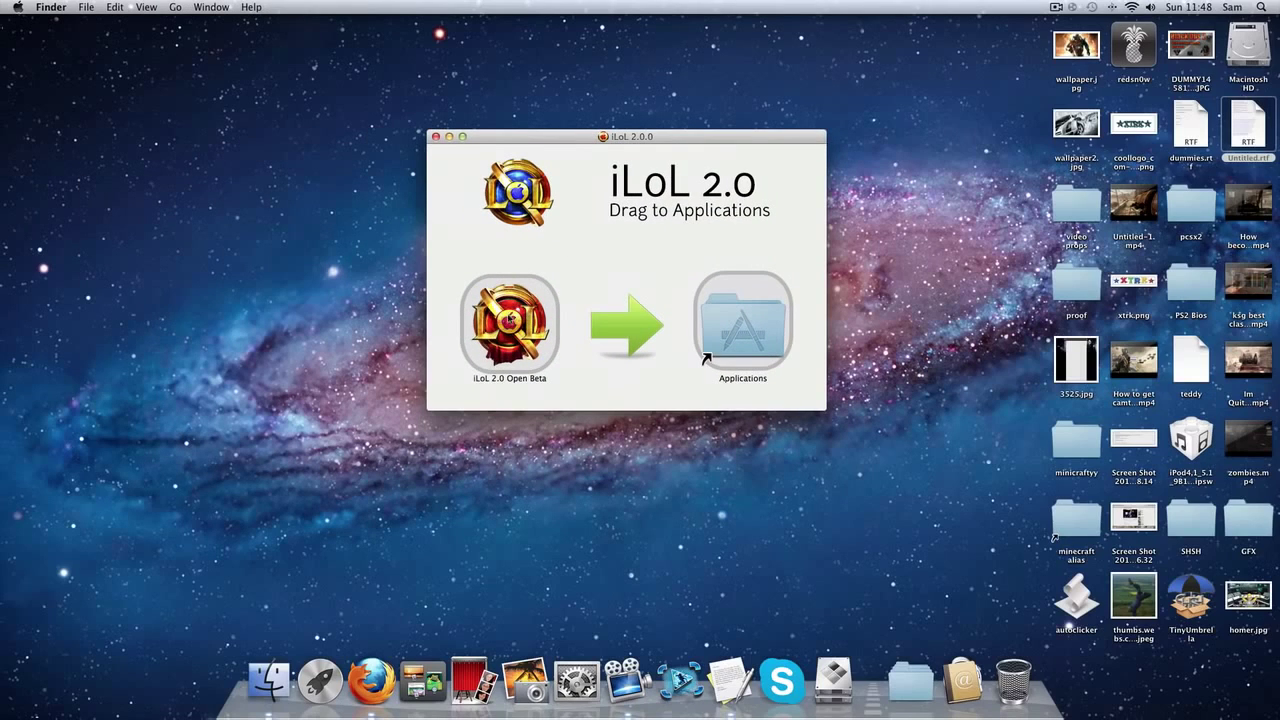
mouse_move(505, 325)
left_mouse_down()
mouse_move(745, 325)
mouse_move(765, 302)
mouse_move(757, 330)
mouse_move(715, 295)
left_mouse_up()
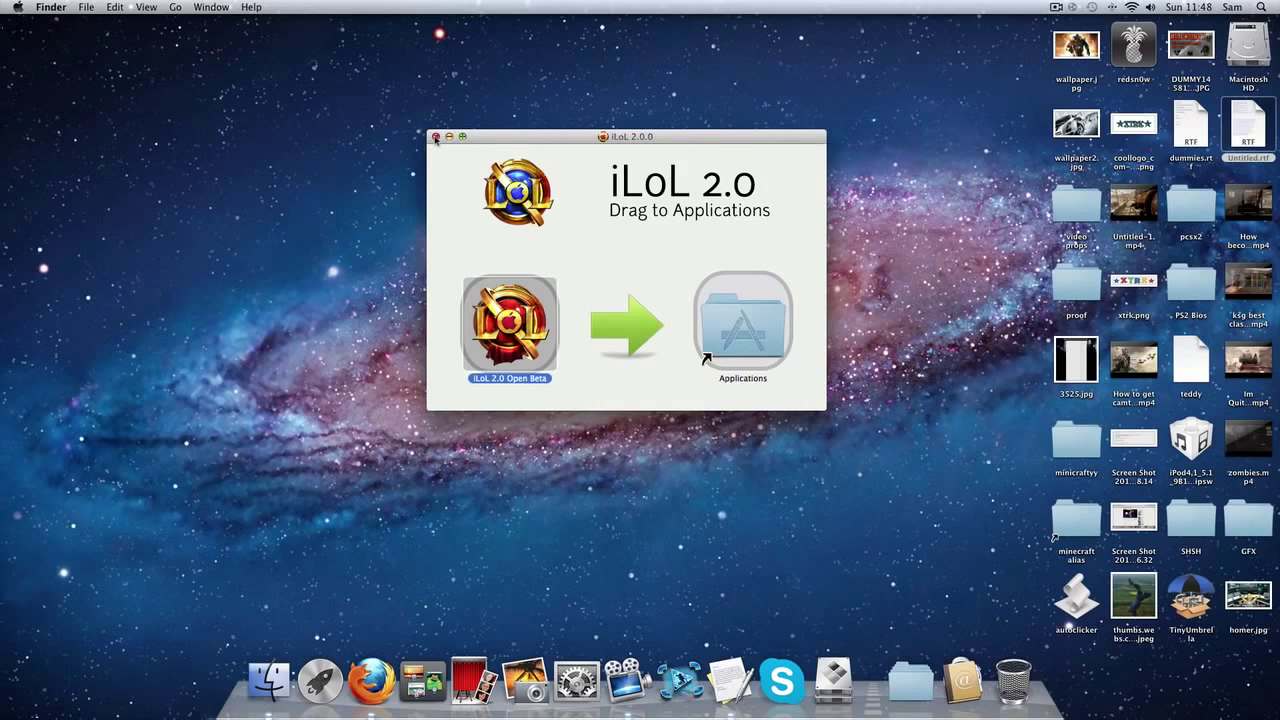
Close the disk image window and launch iLoL 2.0 Open Beta from Applications, confirming the internet-app warning
left_click(436, 137)
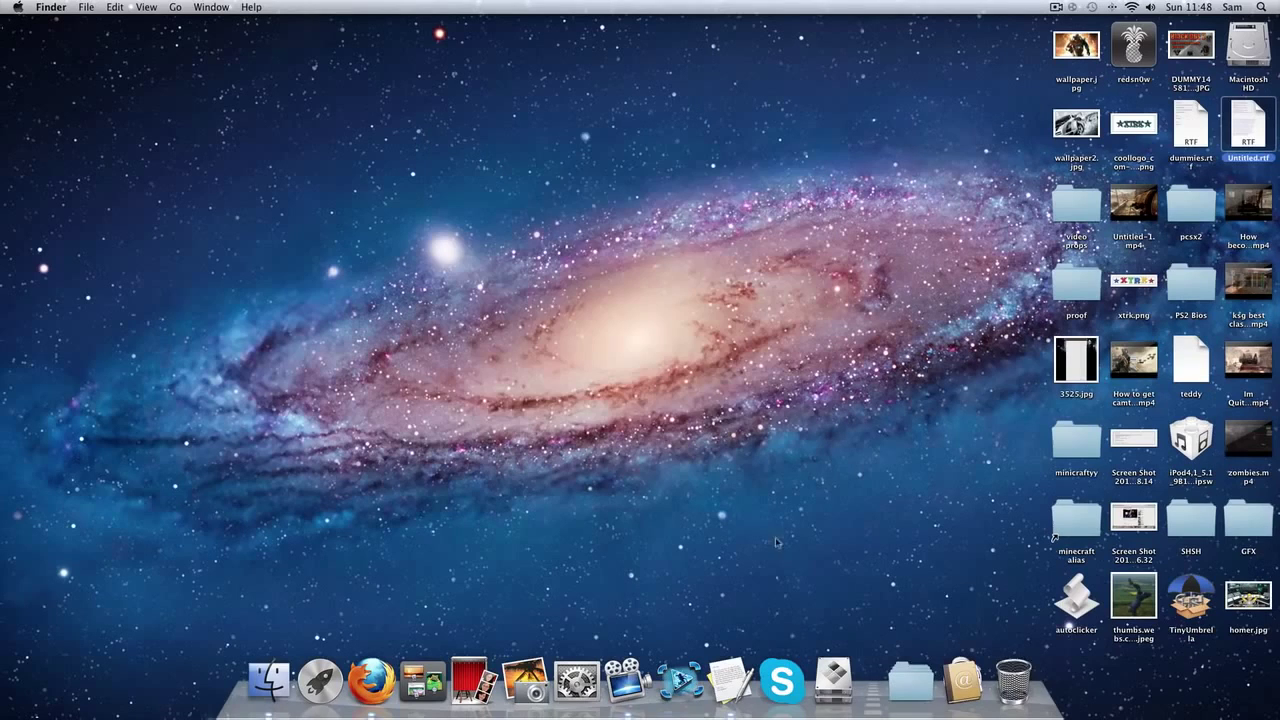
left_click(960, 680)
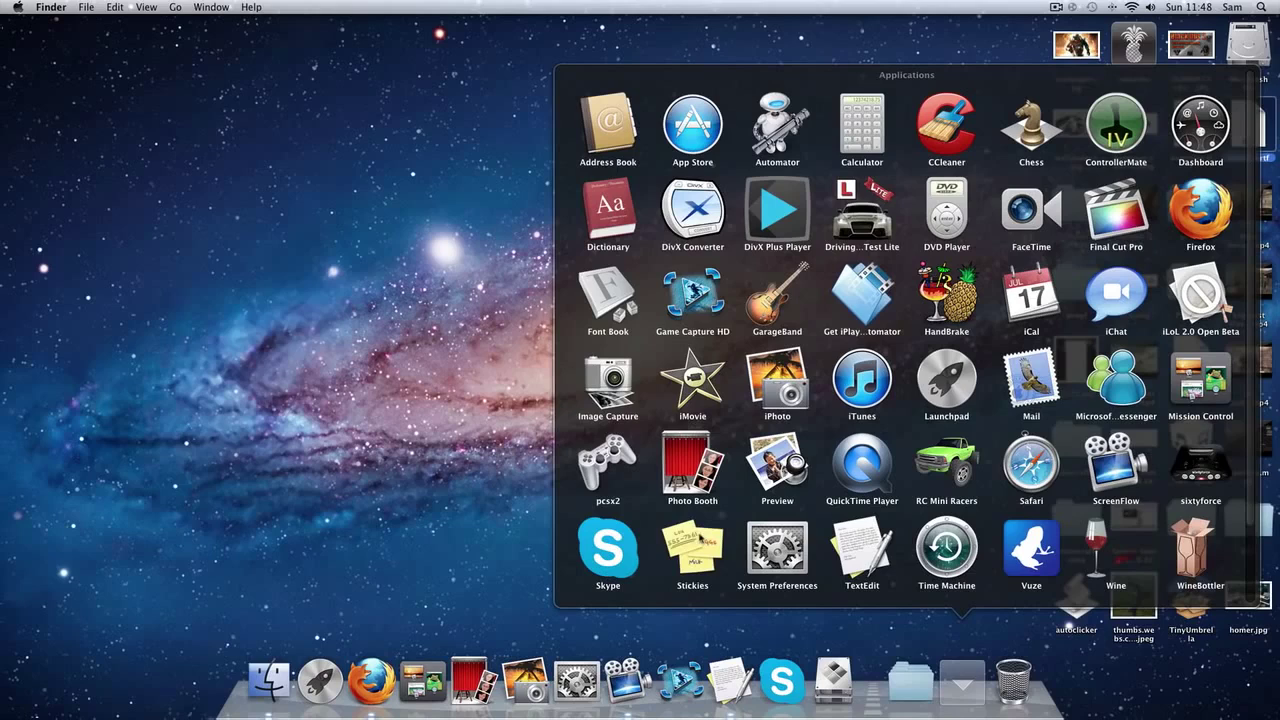
scroll(1228, 437, "down", 2)
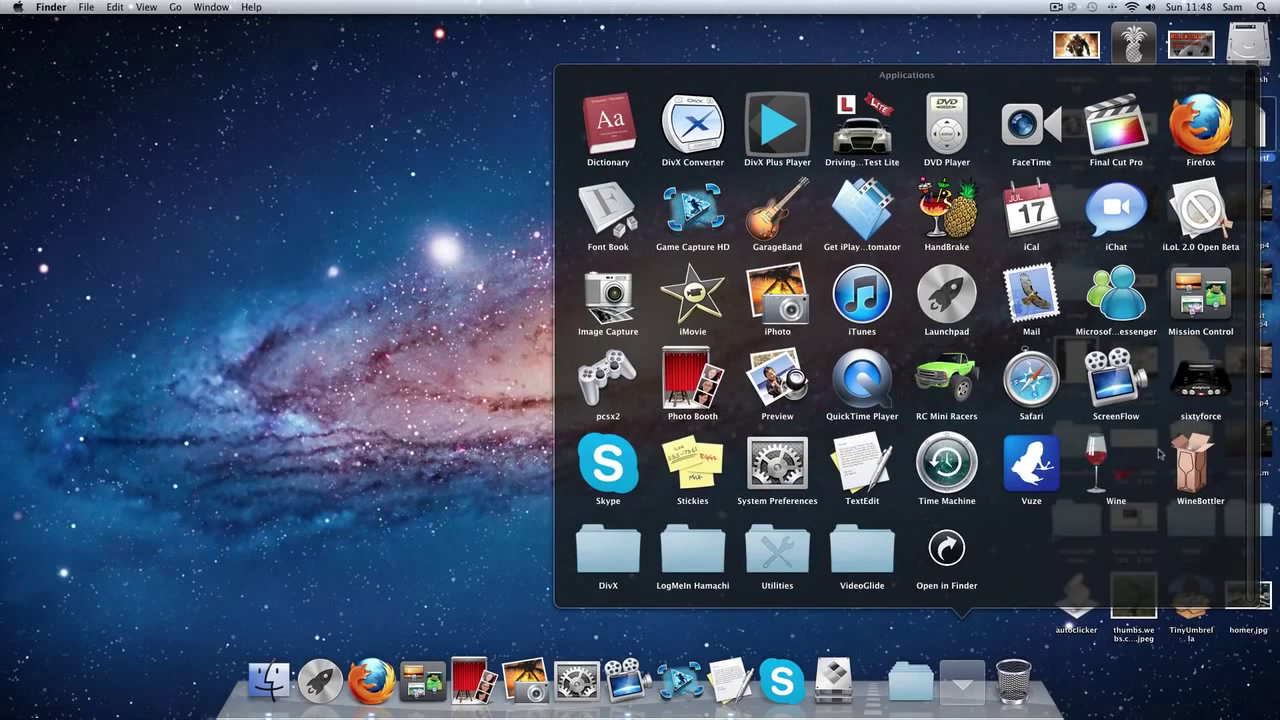
scroll(966, 466, "up", 2)
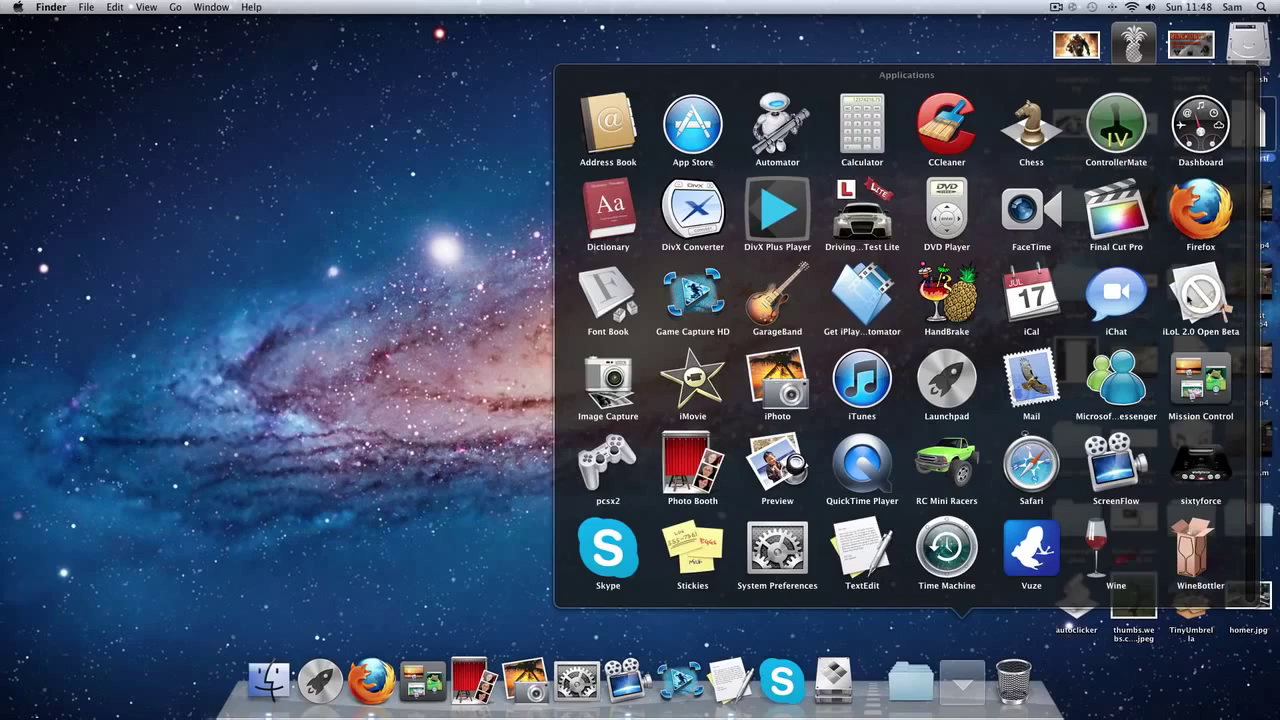
left_click(1190, 300)
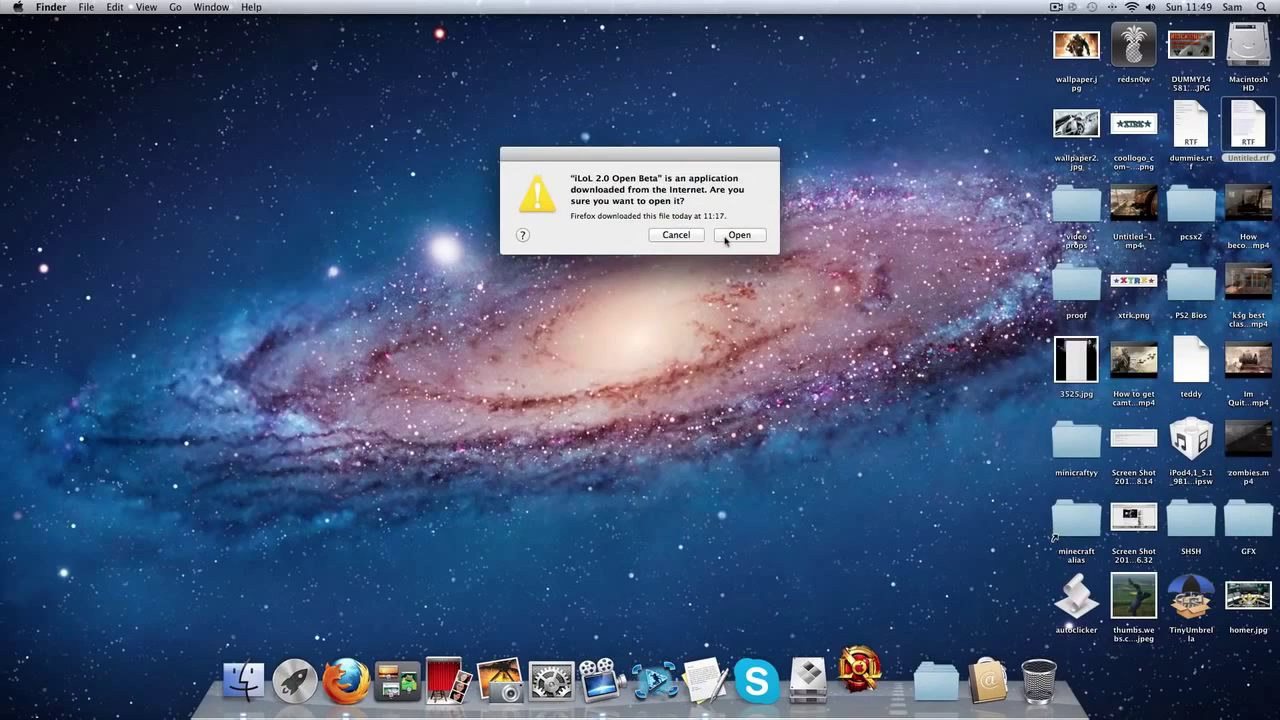
left_click(730, 238)
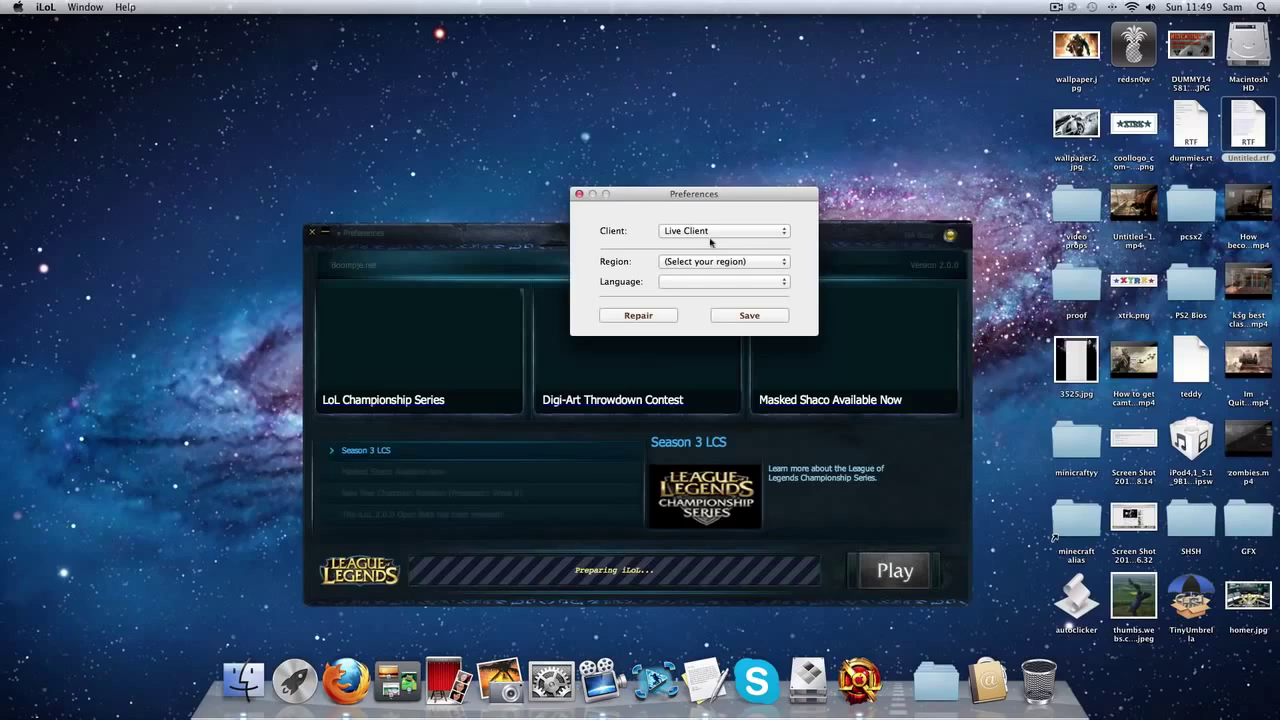
Choose Live Client, Europe West (EUW) and English (en_gb) in iLoL's Preferences
left_click(716, 231)
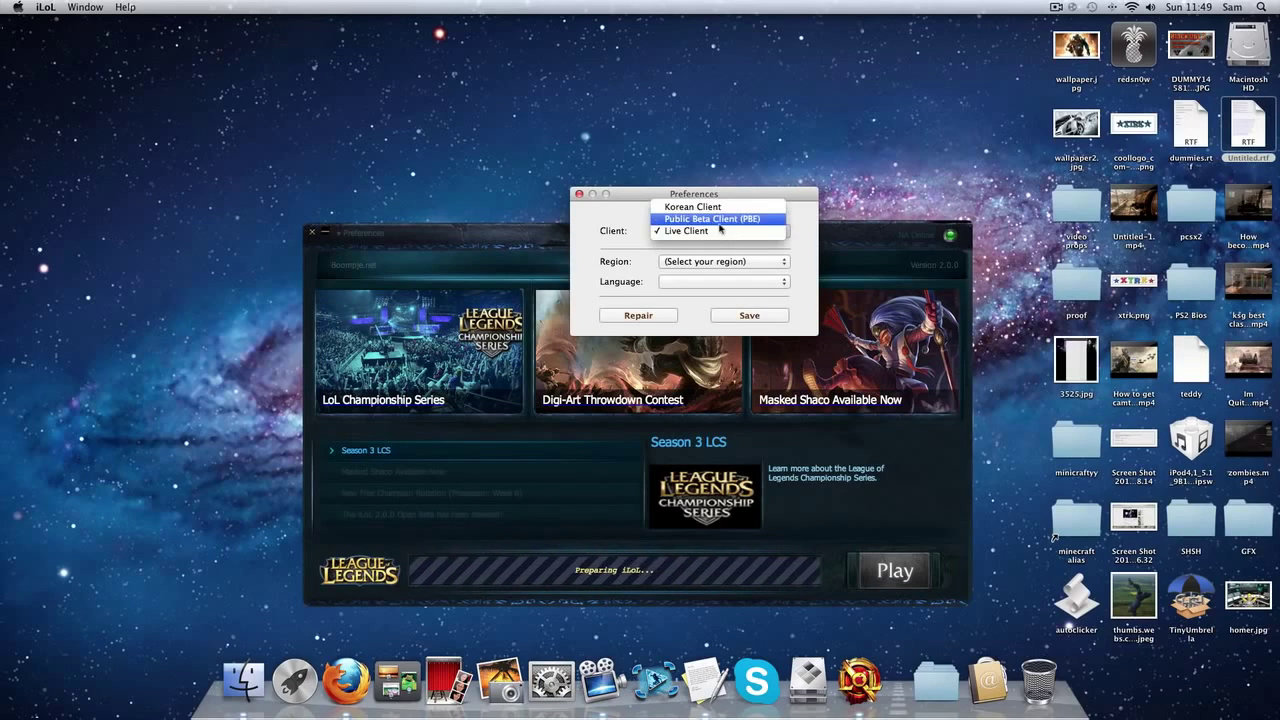
left_click(719, 222)
left_click(741, 262)
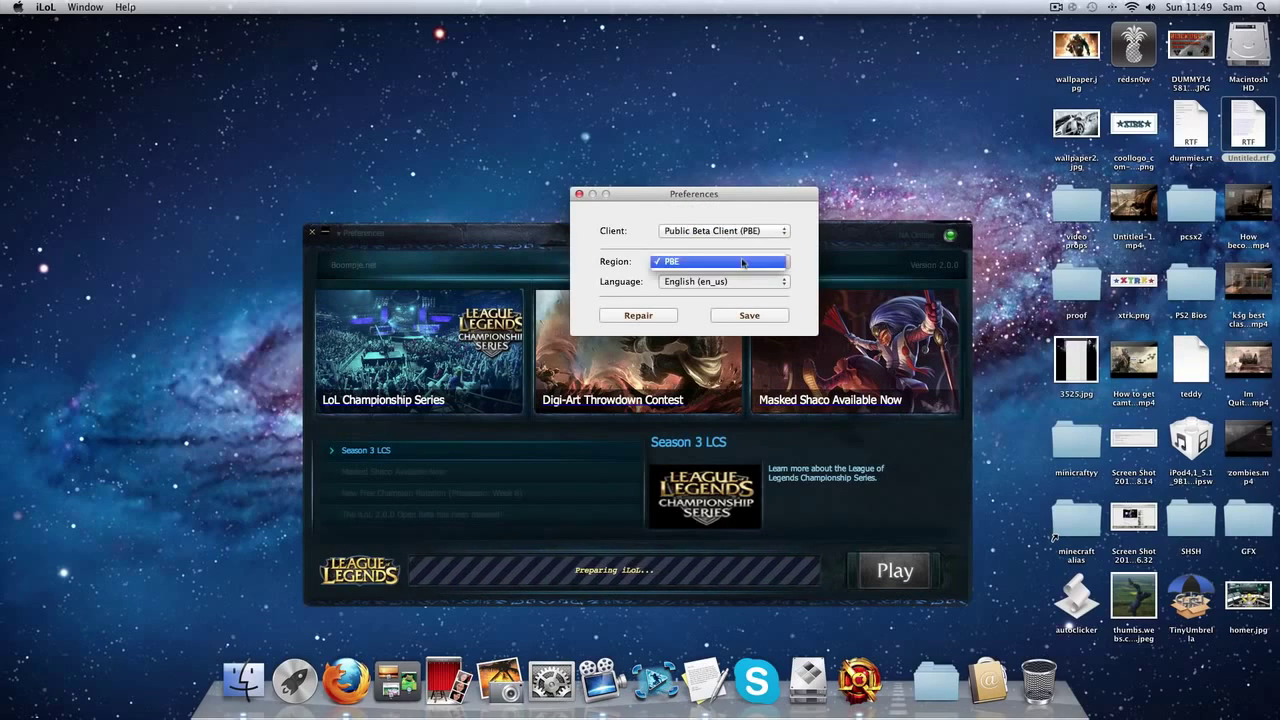
left_click(741, 262)
left_click(743, 283)
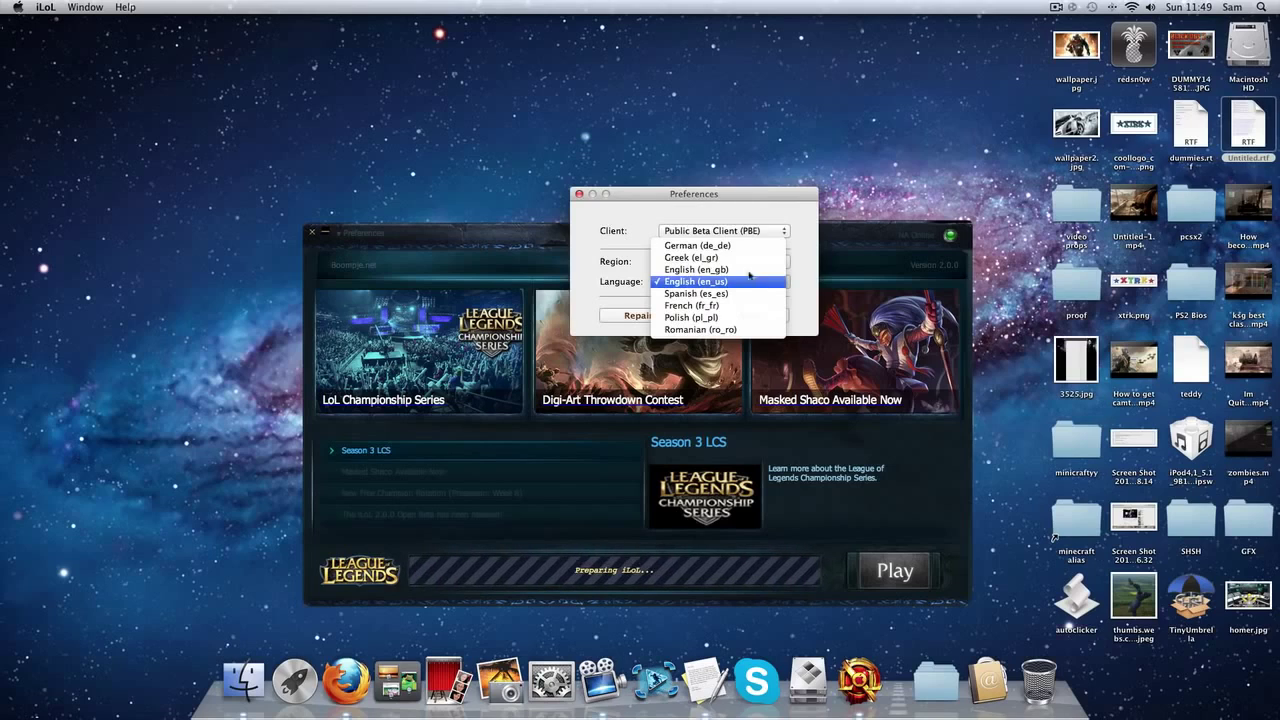
left_click(750, 278)
left_click(755, 232)
left_click(748, 252)
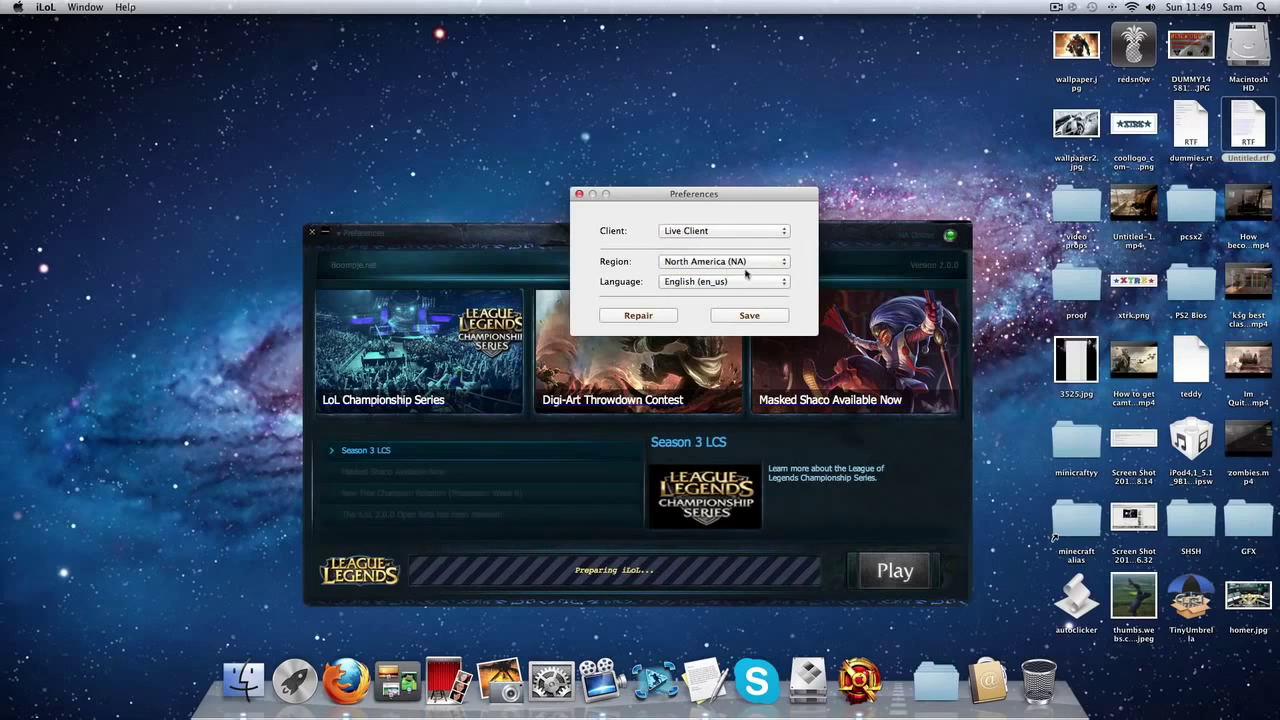
left_click(746, 264)
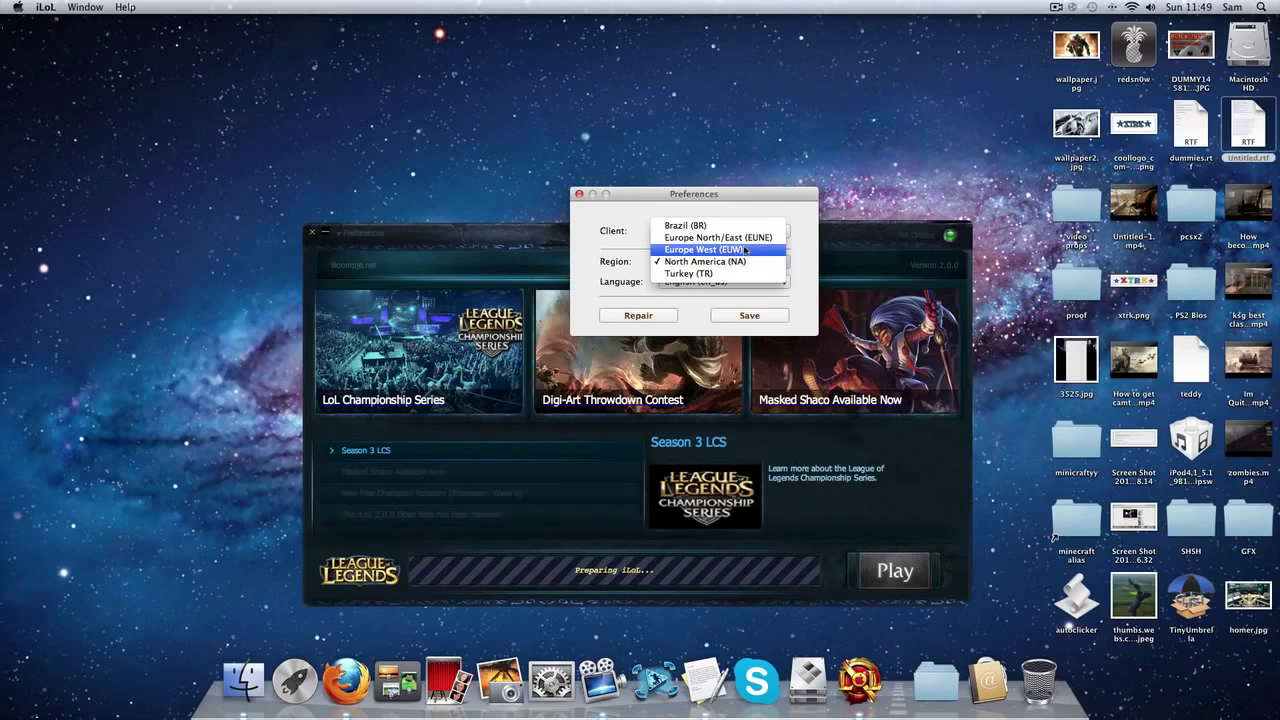
left_click(746, 250)
left_click(742, 283)
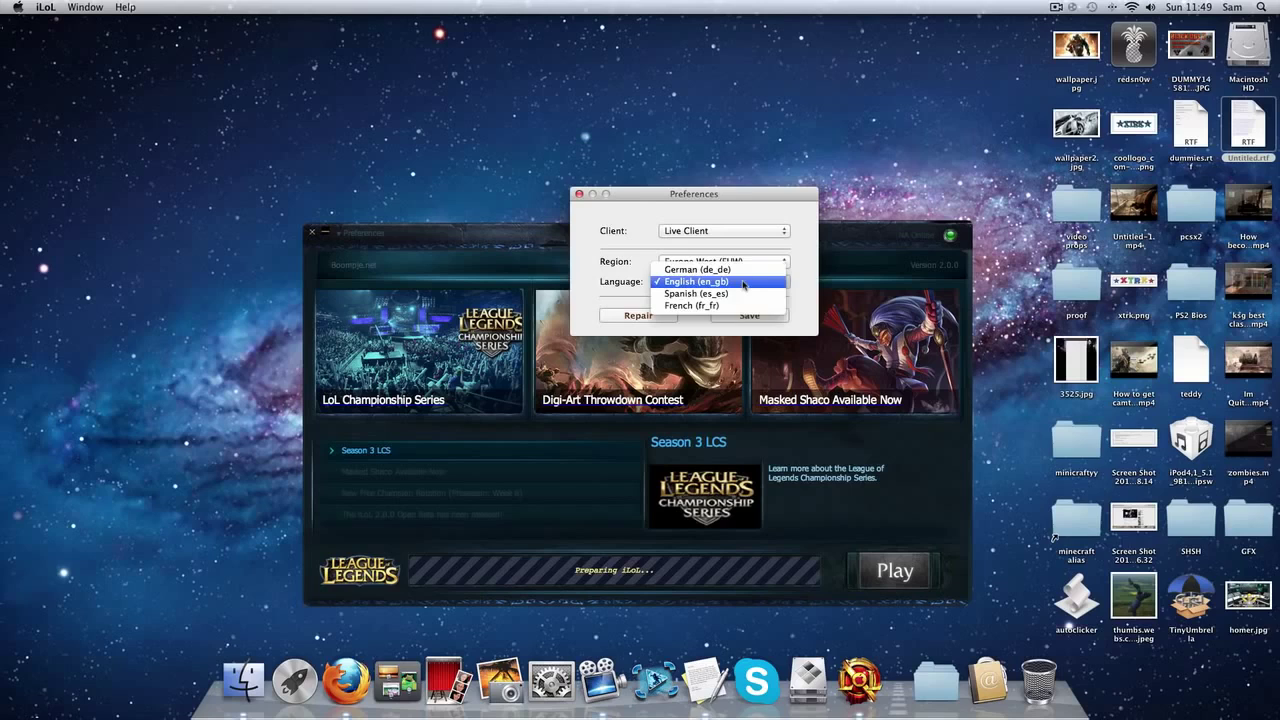
left_click(743, 284)
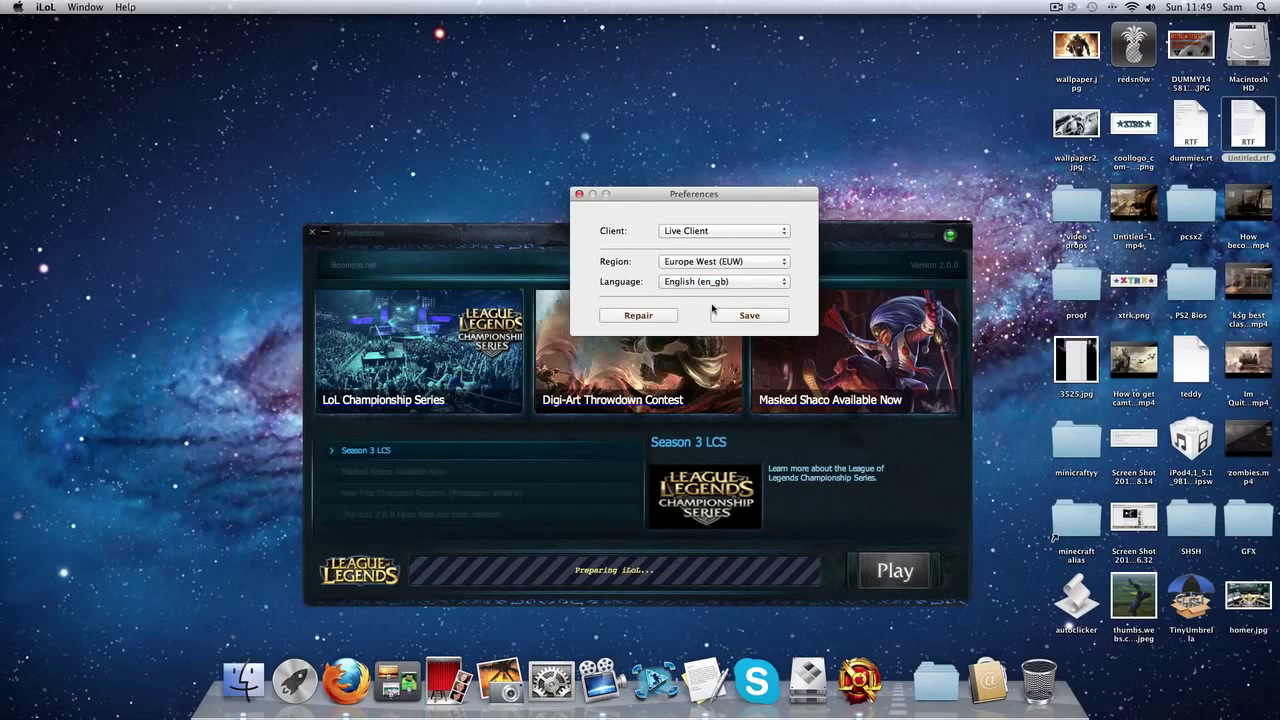
Save the Live Client EUW preferences and let the launcher patch lol_air_client until Patching Complete
left_click(736, 316)
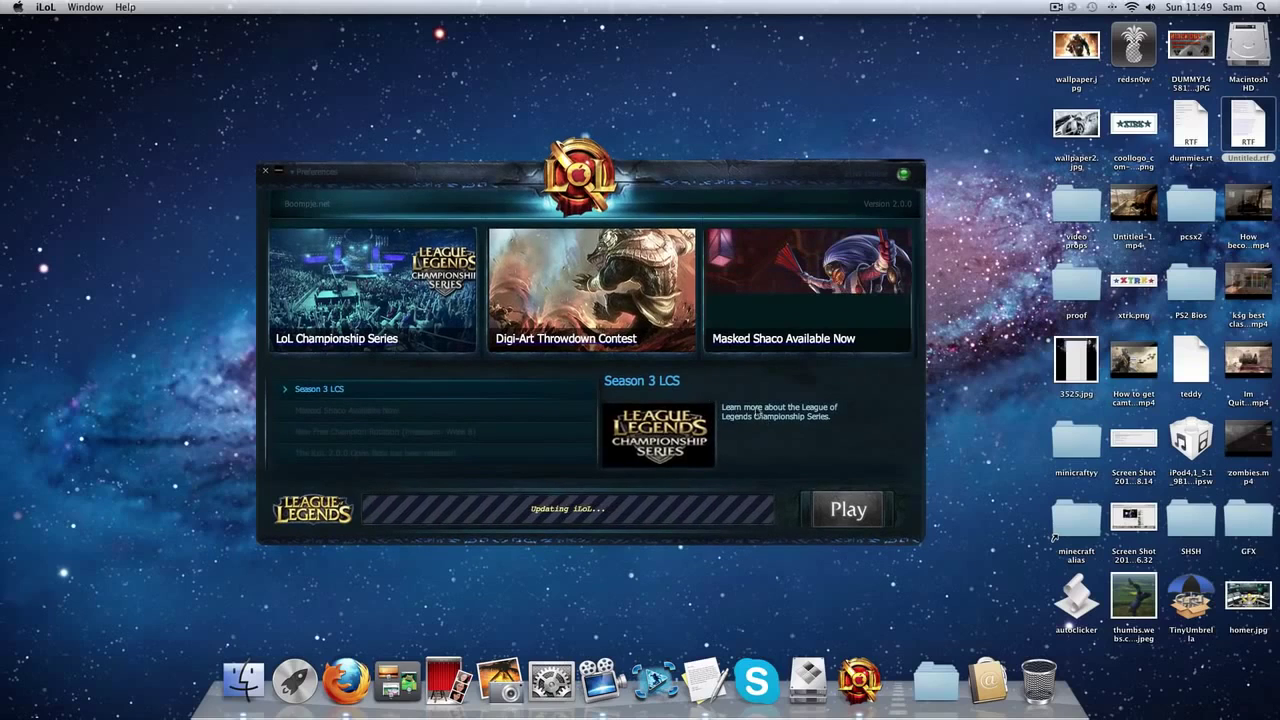
left_click(855, 507)
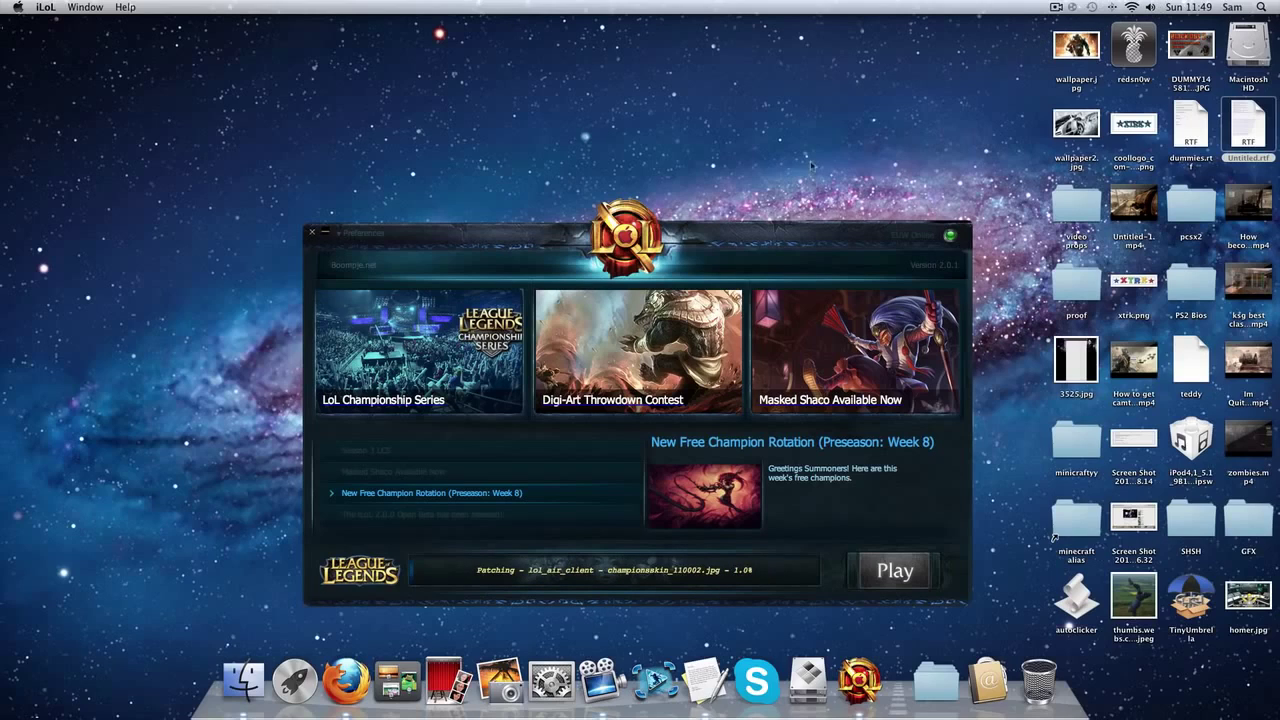
left_click_drag(745, 230, 711, 162)
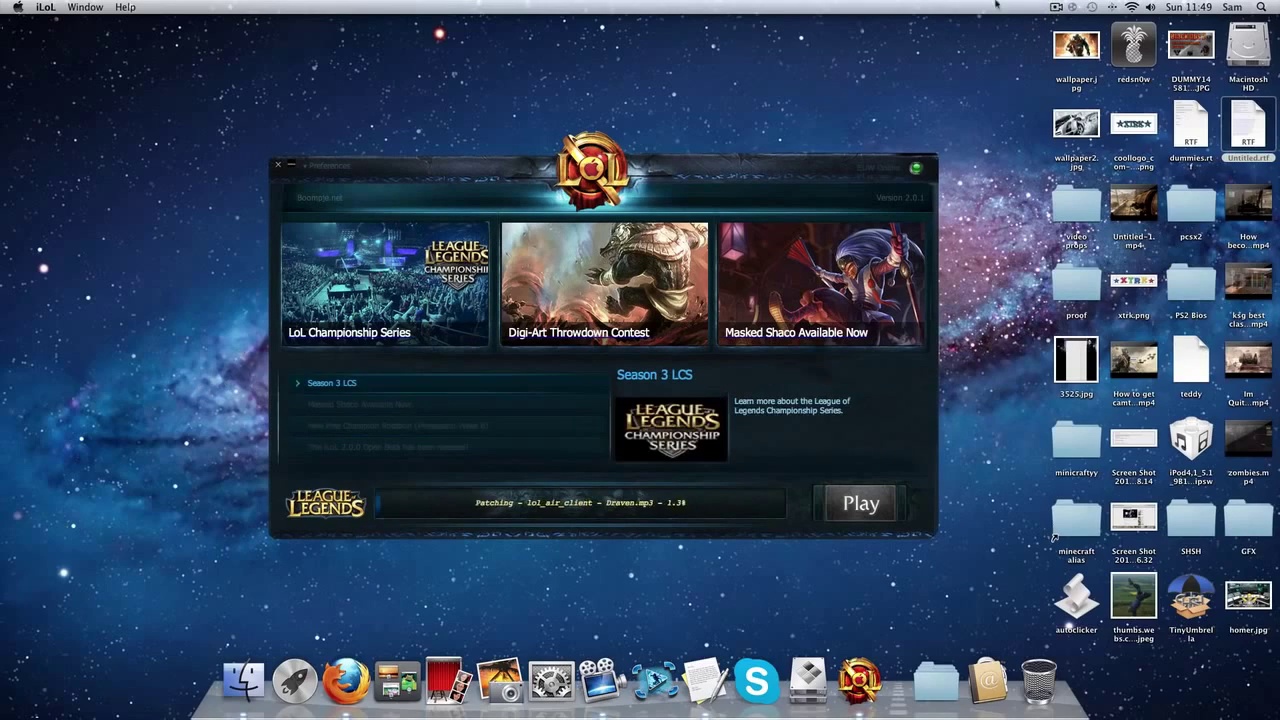
left_click(1057, 7)
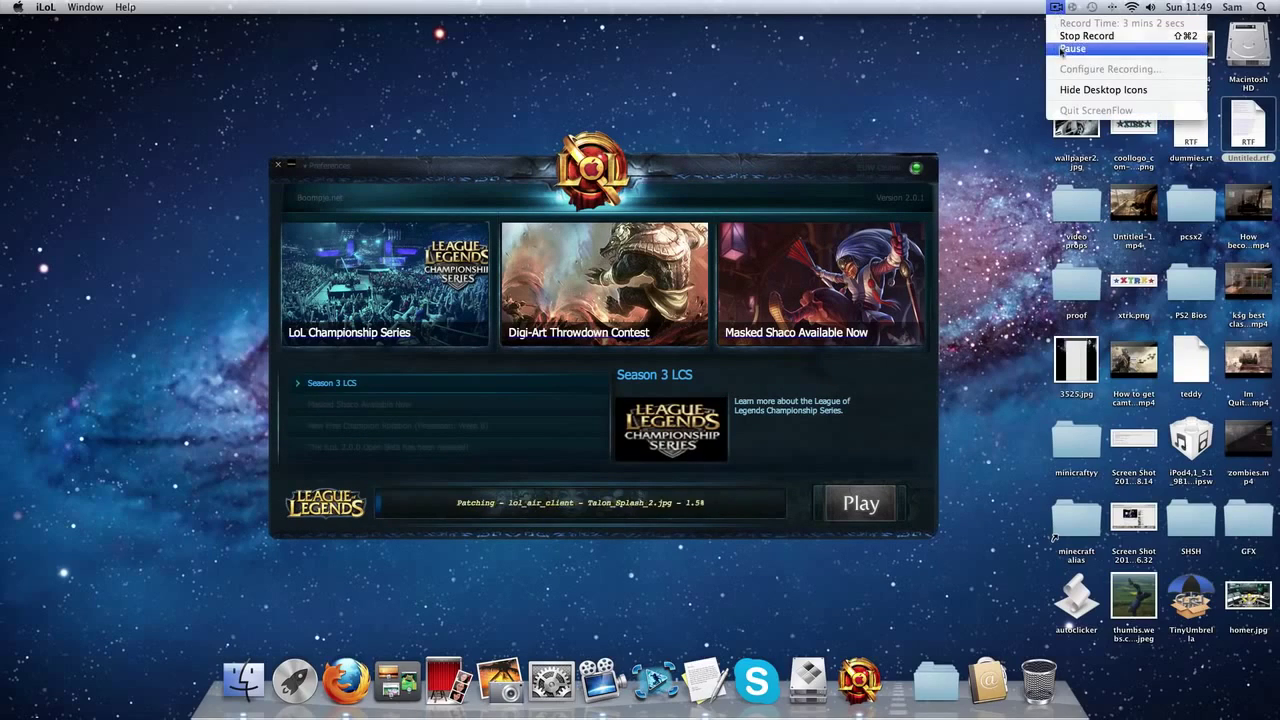
left_click(1063, 51)
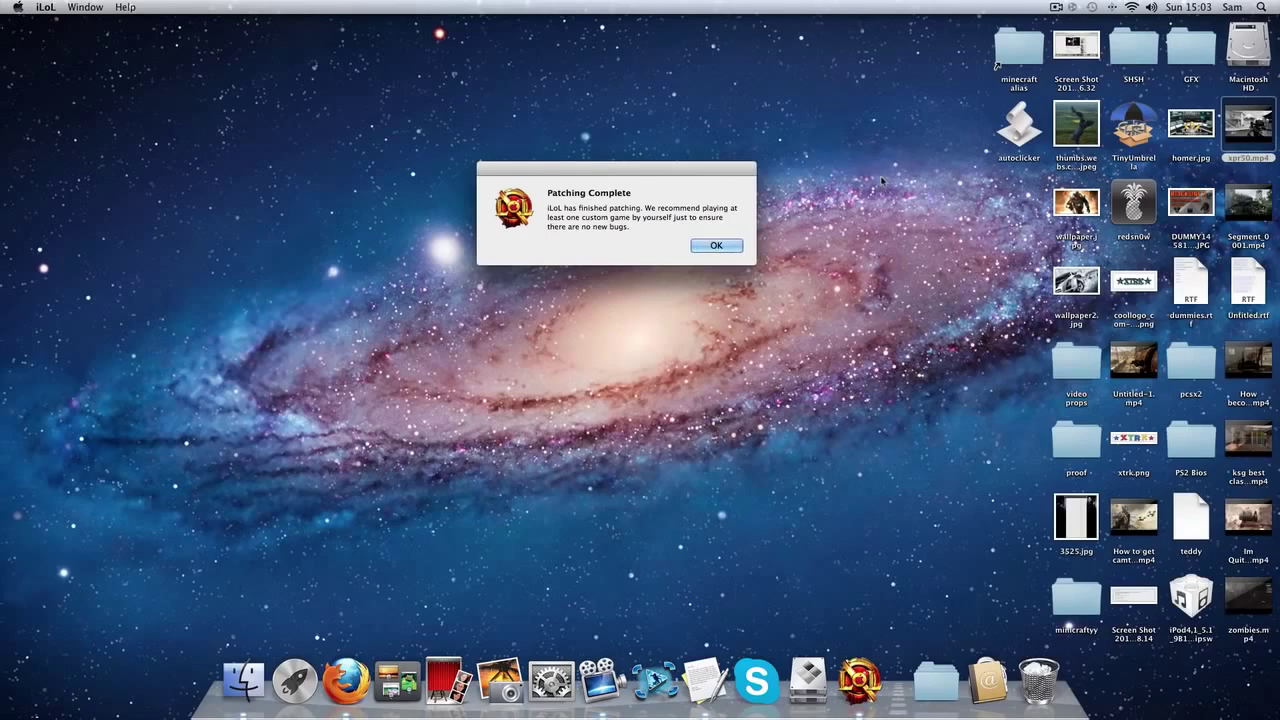
Dismiss the Patching Complete notice and press Play in the launcher to start League of Legends
mouse_move(618, 172)
left_mouse_down()
mouse_move(568, 173)
mouse_move(630, 215)
mouse_move(522, 264)
left_mouse_up()
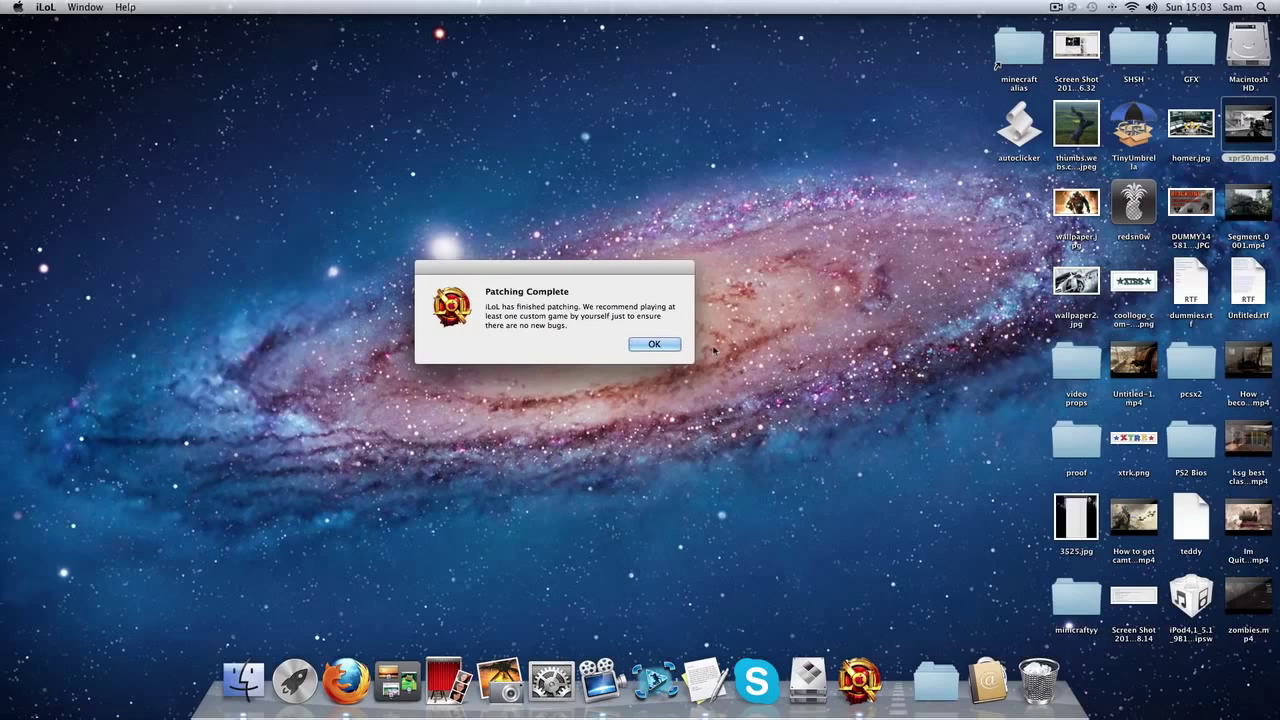
left_click(655, 345)
left_click(860, 678)
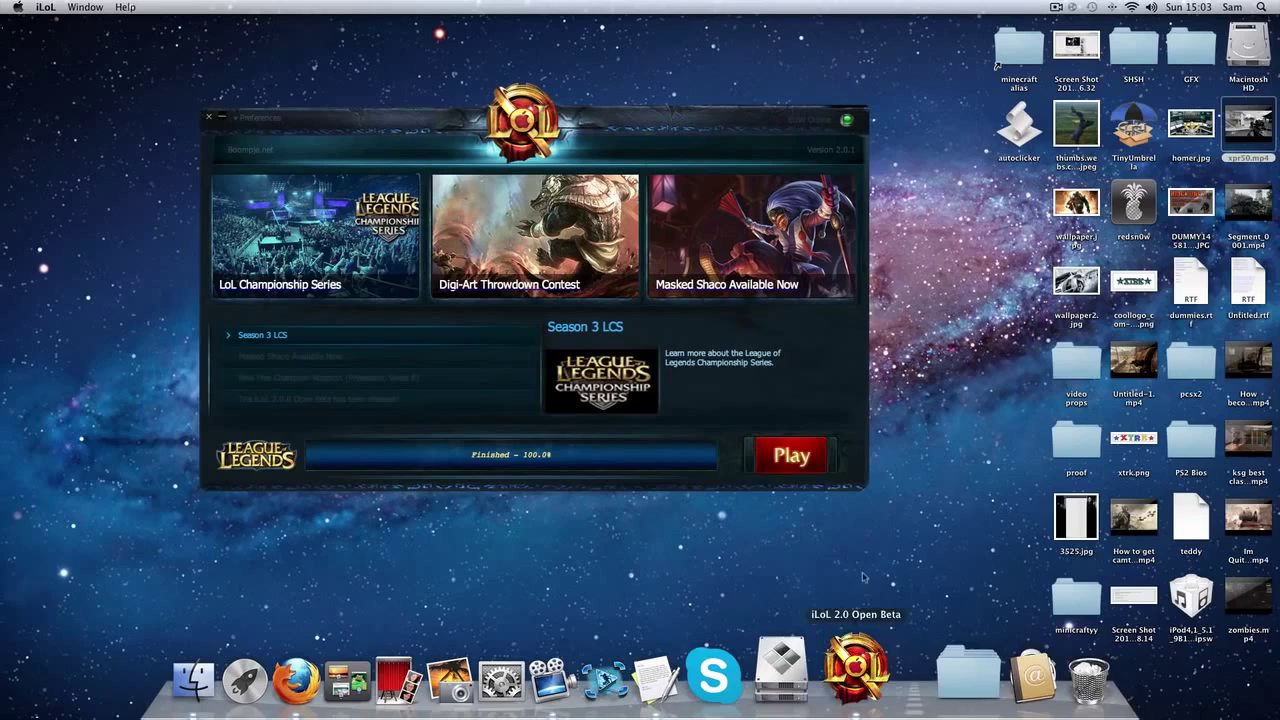
left_click(801, 459)
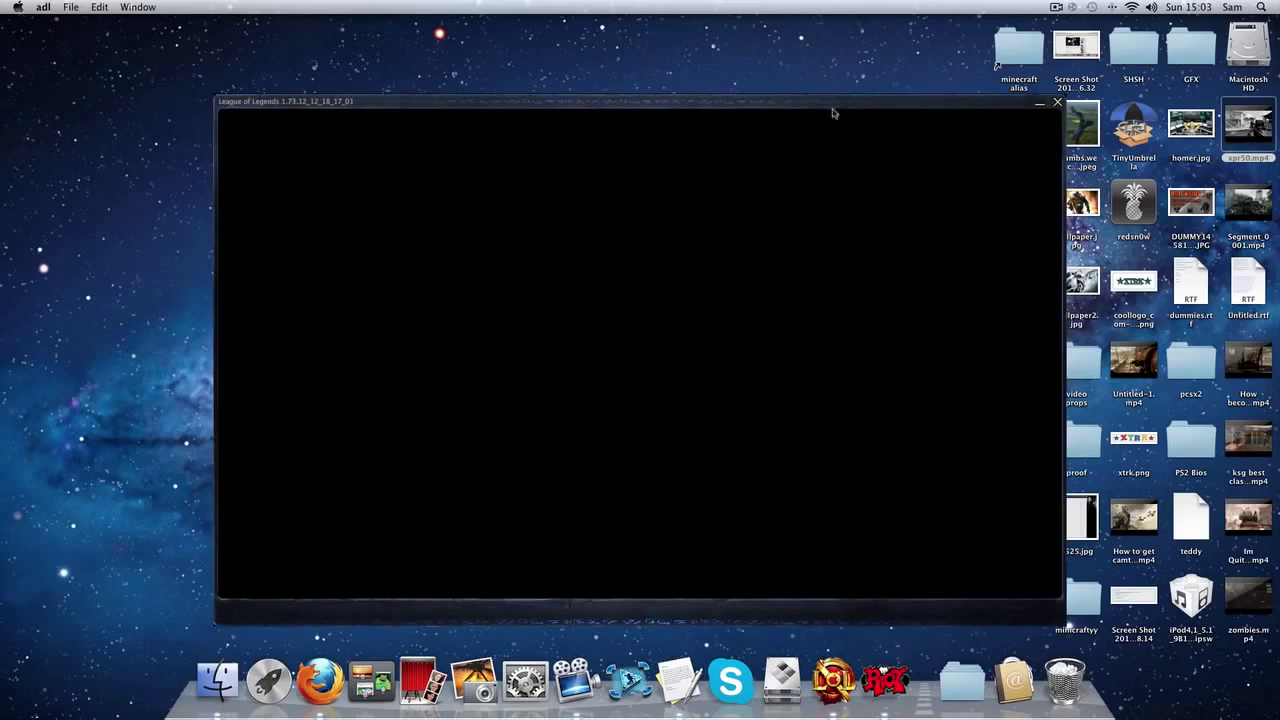
Mute sound, tick Disable Login Music, leave menu animations on, and follow the Sign up now! link
left_click_drag(800, 102, 695, 87)
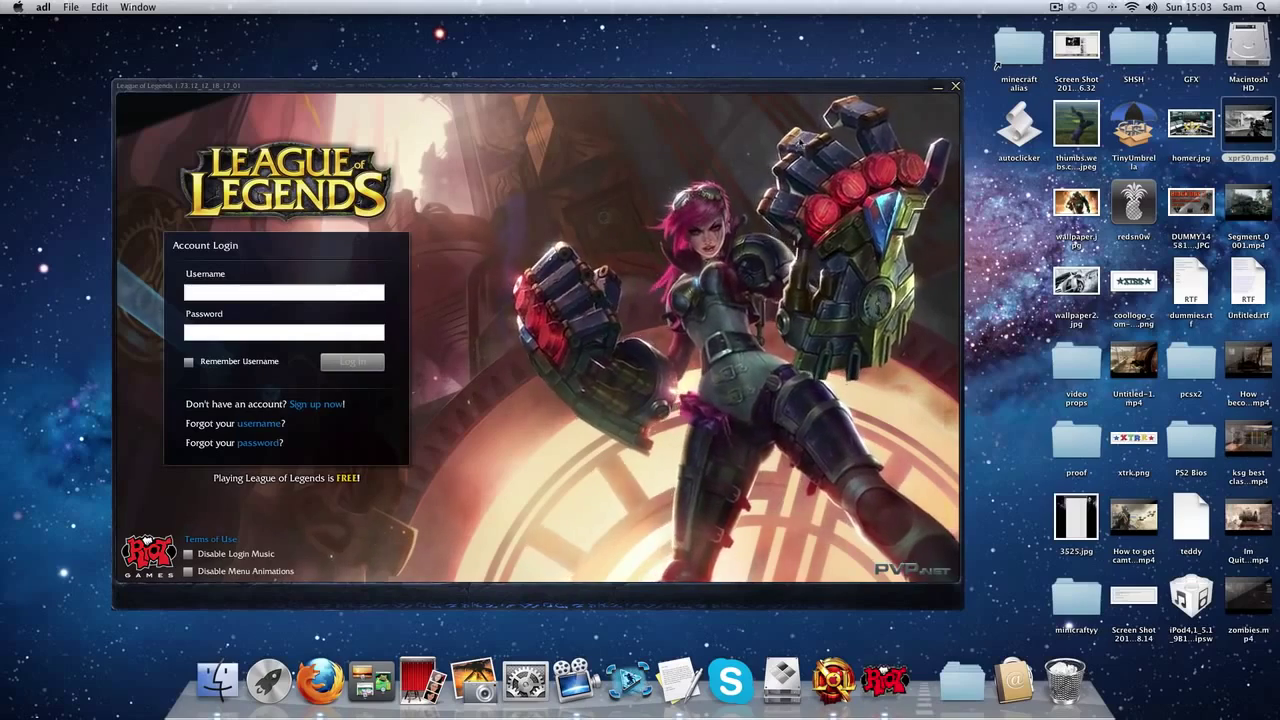
key("XF86AudioMute")
key("XF86AudioMute")
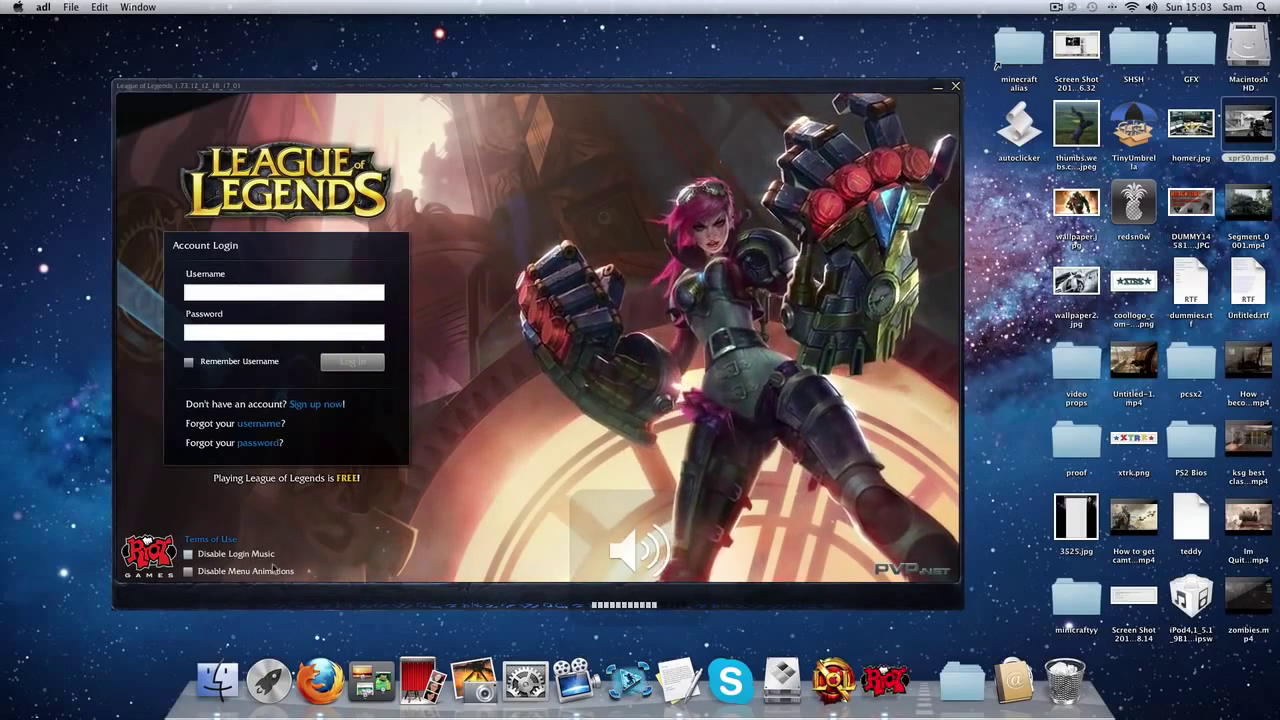
left_click(188, 554)
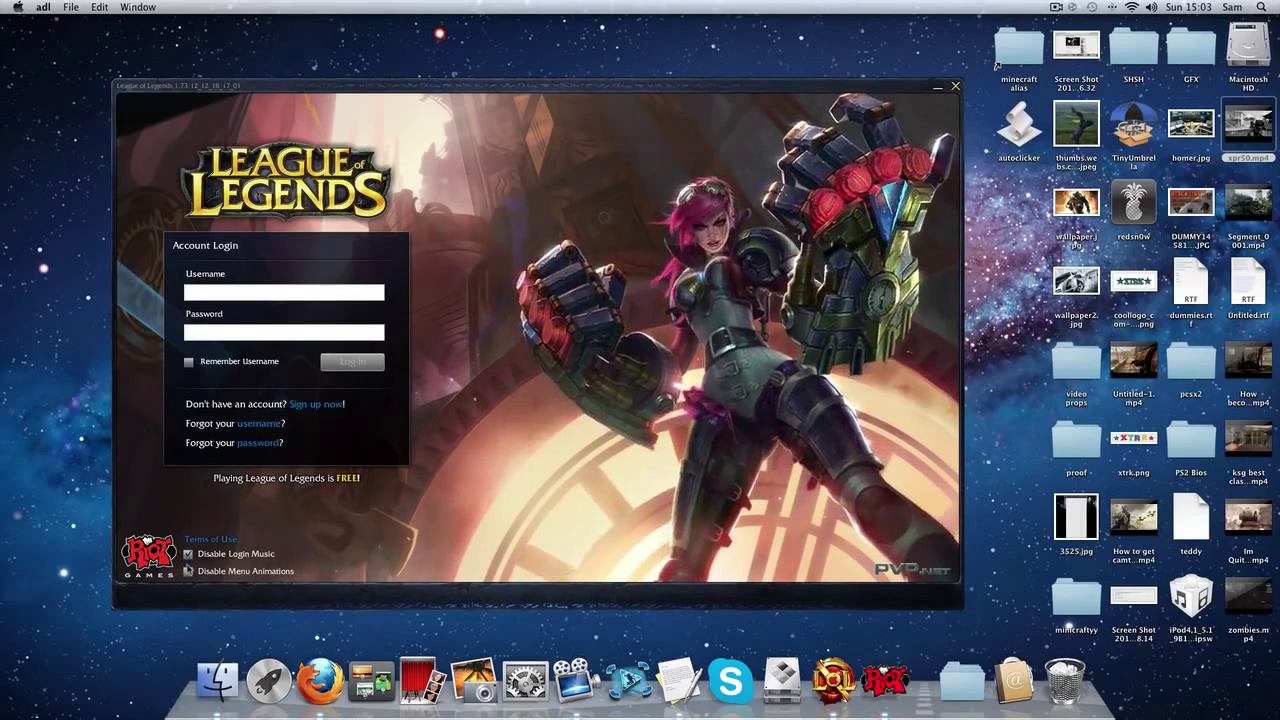
left_click(188, 571)
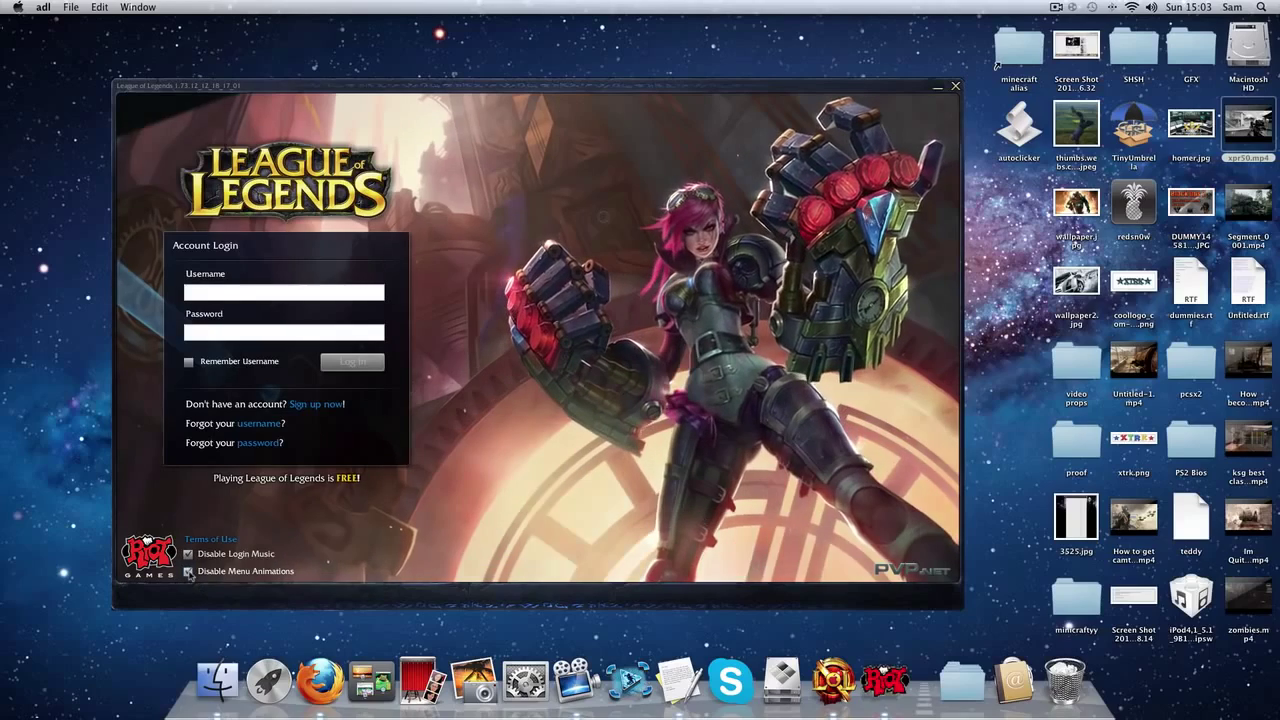
left_click(188, 571)
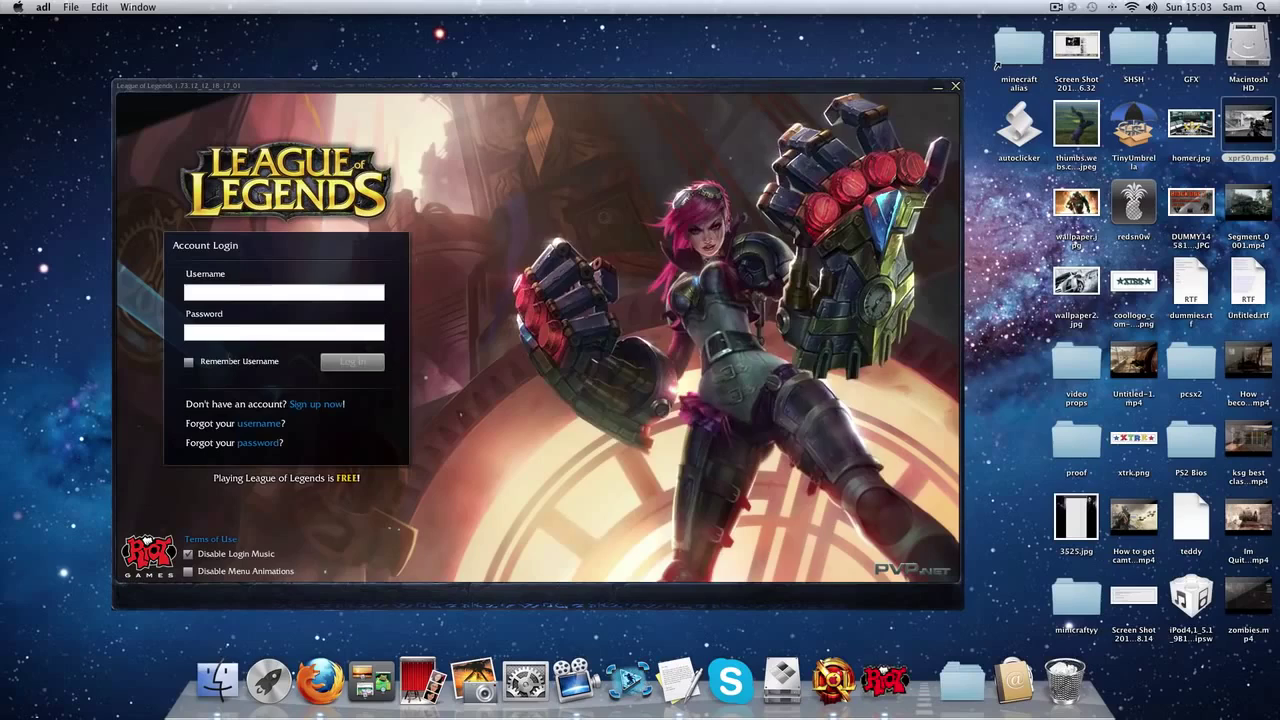
left_click(296, 405)
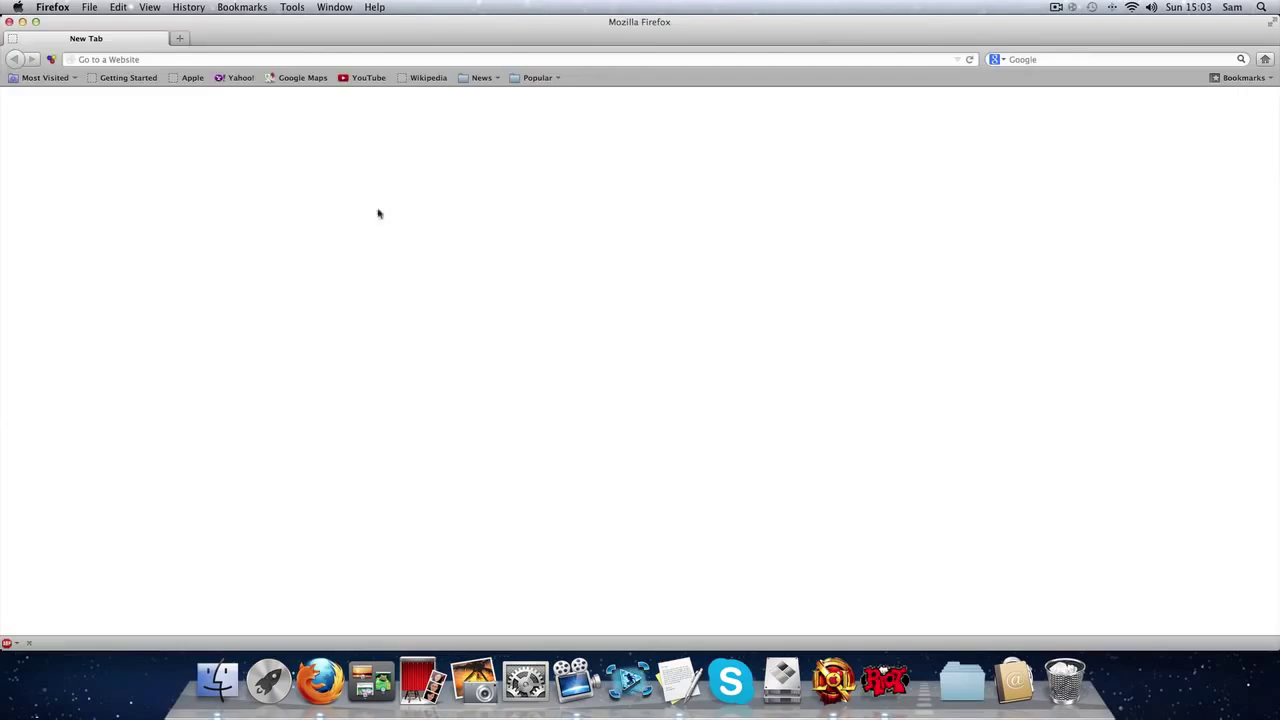
Restore Firefox from full screen, move it up-right, and widen it leftward to show the Join The League form
left_click(35, 21)
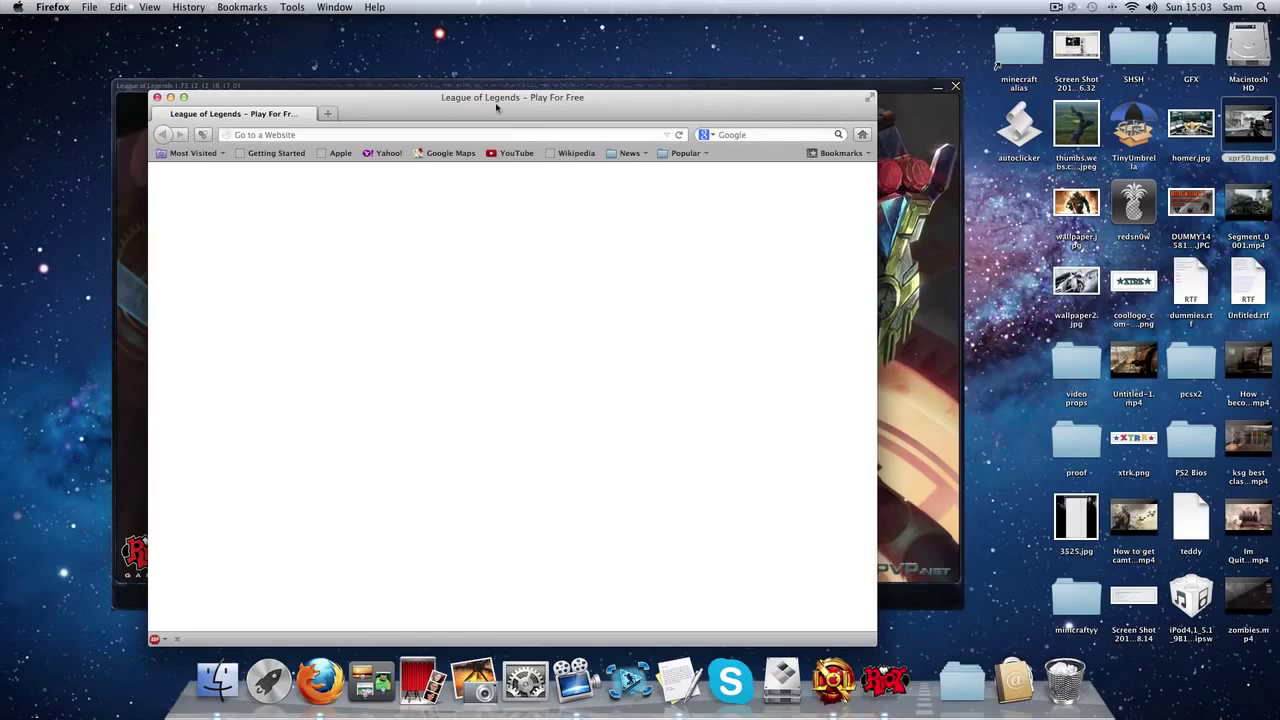
mouse_move(497, 107)
left_mouse_down()
mouse_move(643, 133)
mouse_move(603, 106)
mouse_move(613, 85)
mouse_move(601, 84)
left_mouse_up()
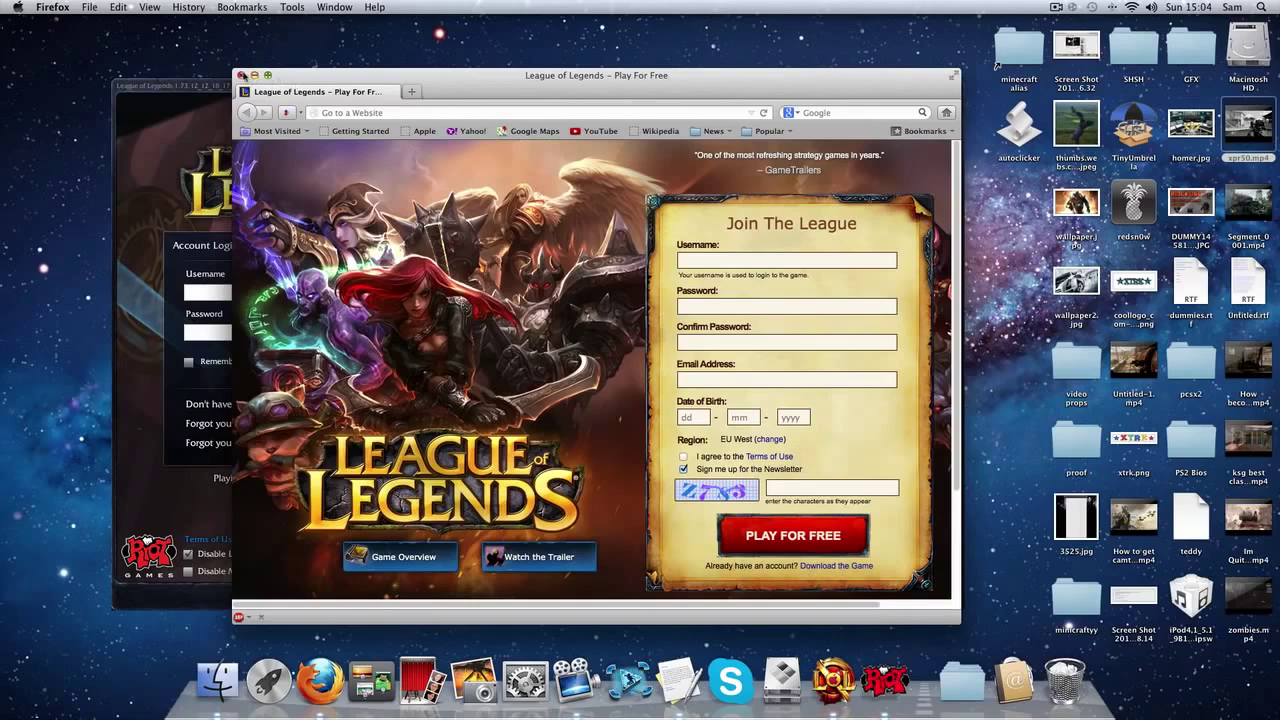
left_click_drag(234, 68, 119, 63)
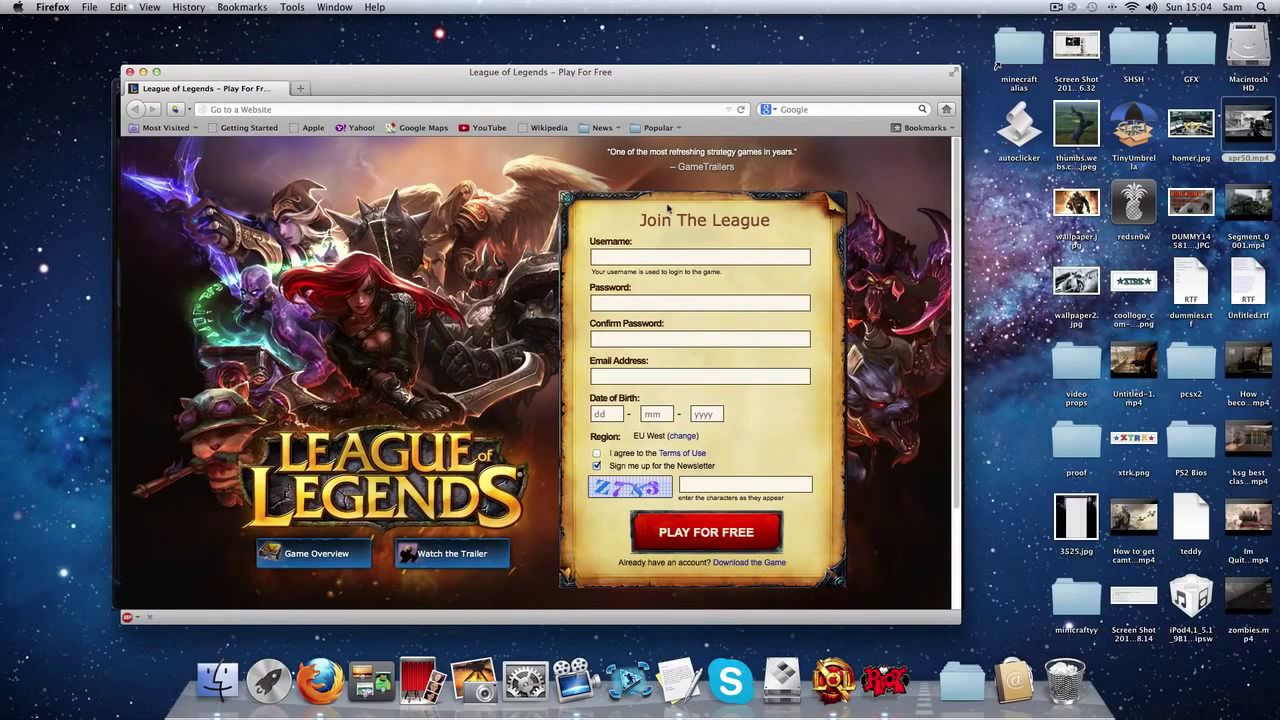